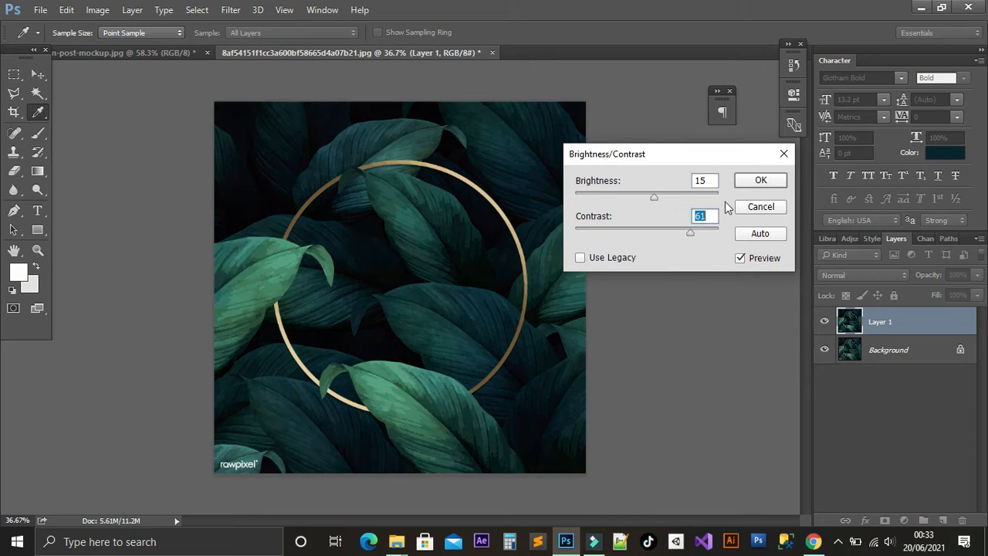
- Apply brightness 15 and contrast 61 to Layer 1 and shift its midtones toward green with Color Balance
left_click(757, 181)
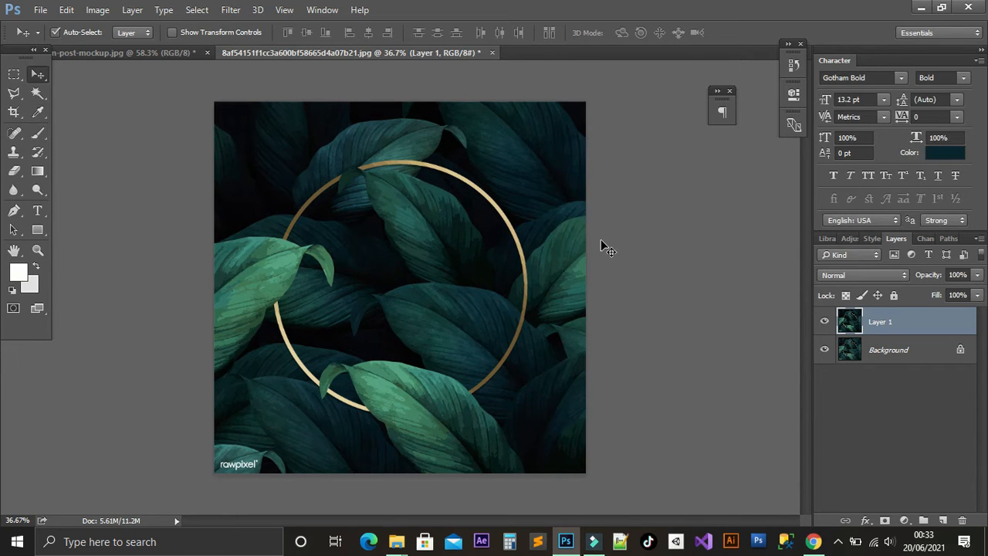
key("ctrl+b")
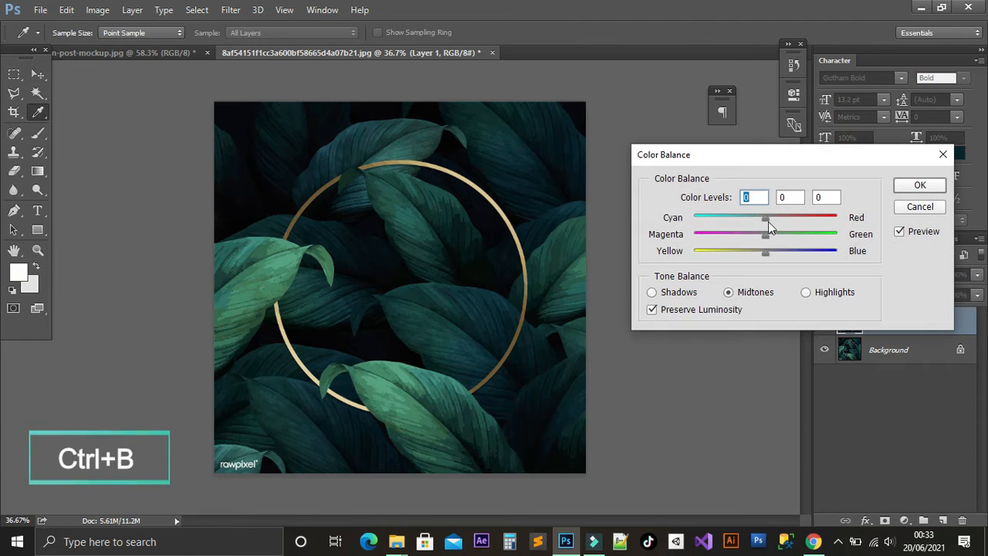
left_click_drag(767, 156, 742, 127)
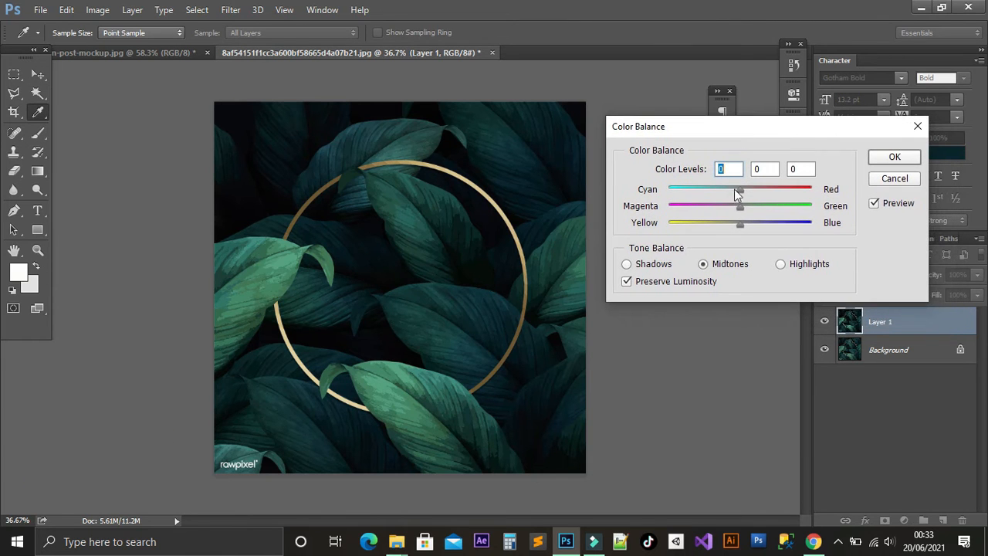
left_click_drag(746, 207, 756, 205)
left_click(886, 159)
key("v")
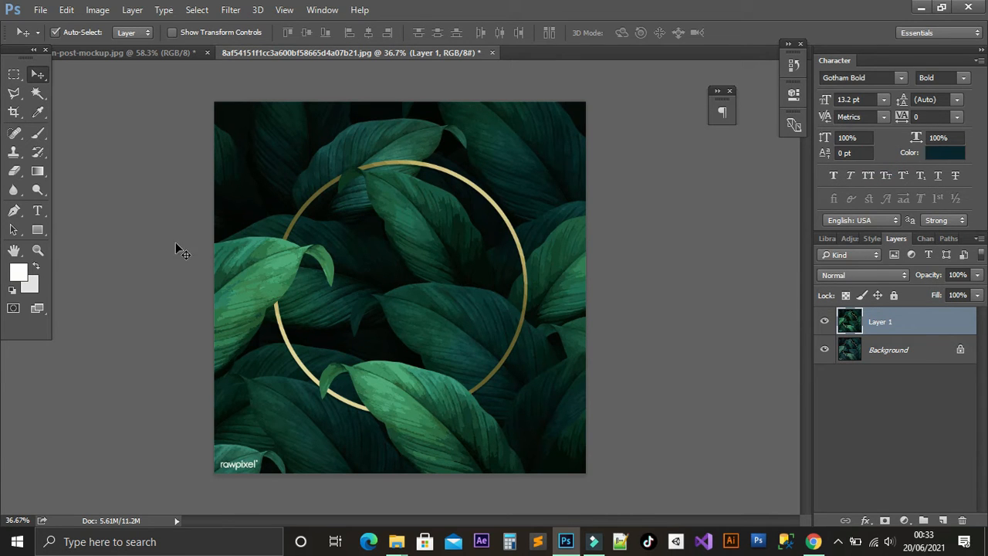
- Add the text "M" in Gotham Bold at 60 pt inside the gold ring
left_click(36, 212)
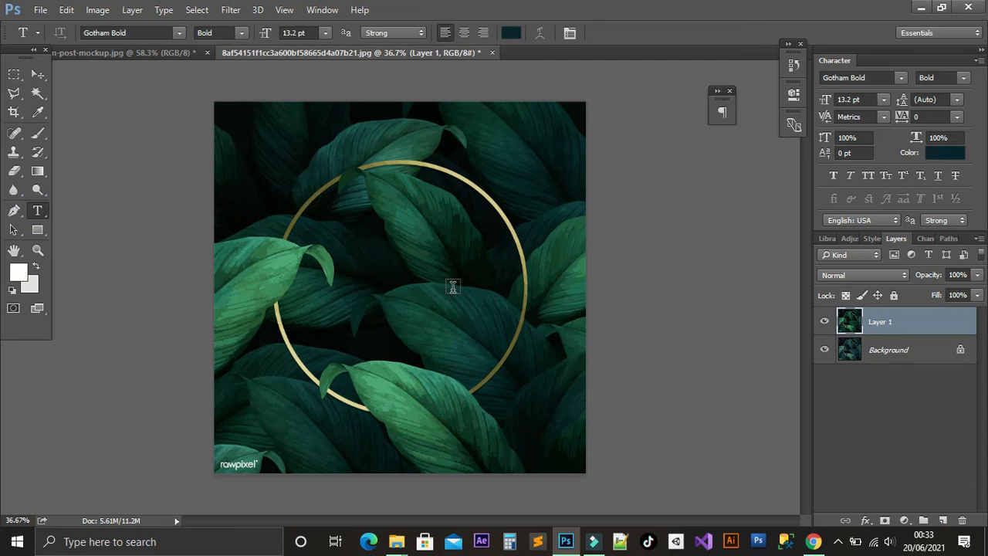
scroll(384, 261, "up", 1)
left_click(384, 265)
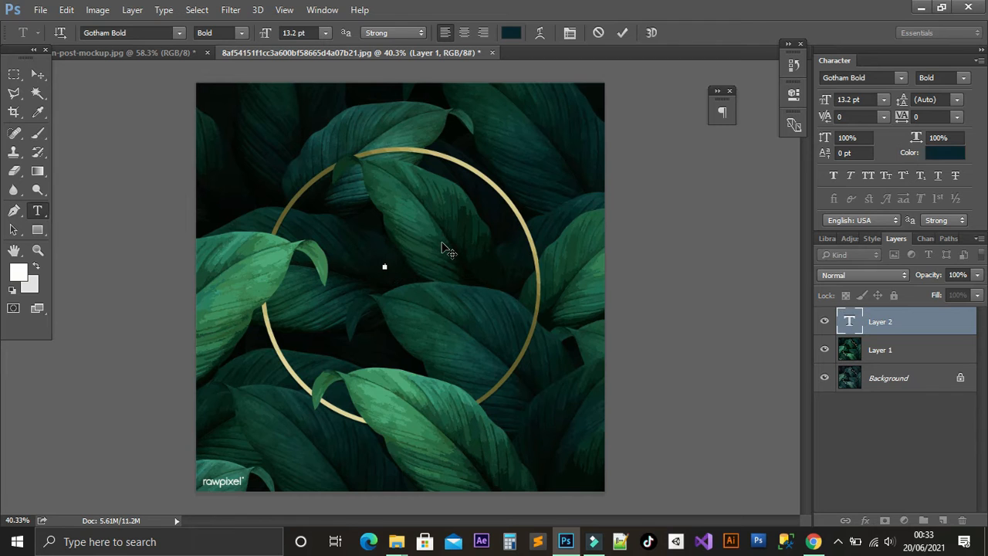
left_click(883, 100)
left_click(838, 325)
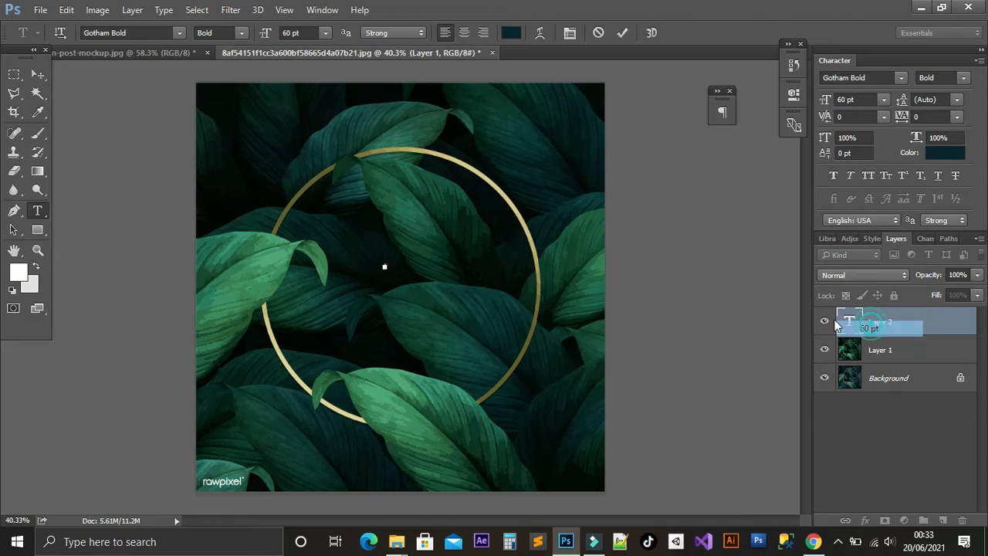
type("M")
- Scale the letter M up to about 616 pt and position it near the middle of the gold ring
left_click(37, 74)
left_click_drag(399, 222, 491, 177)
key("ctrl+t")
left_click_drag(432, 213, 425, 250)
key("Return")
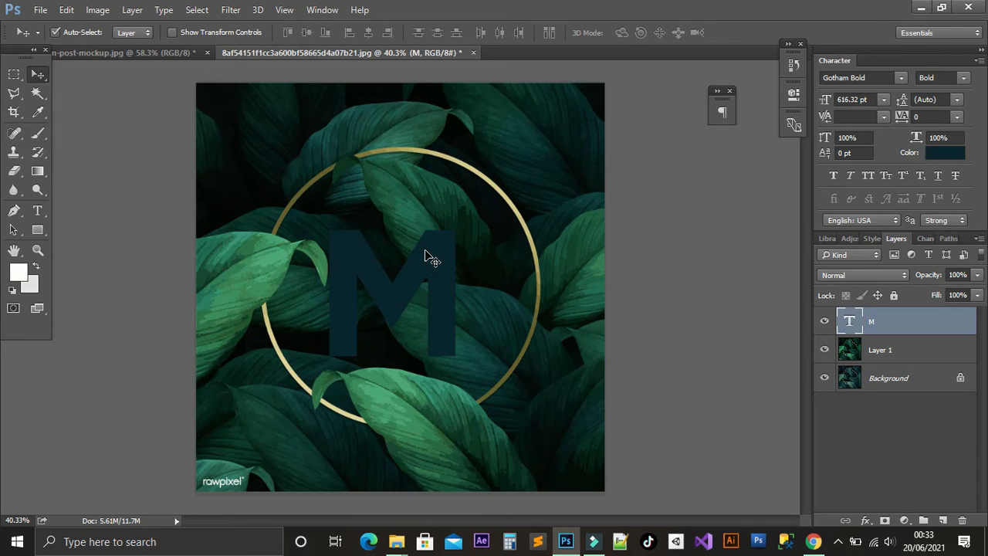
- Replace the letter M with "D" in the existing text layer
key("t")
left_click(409, 245)
key("ctrl+a")
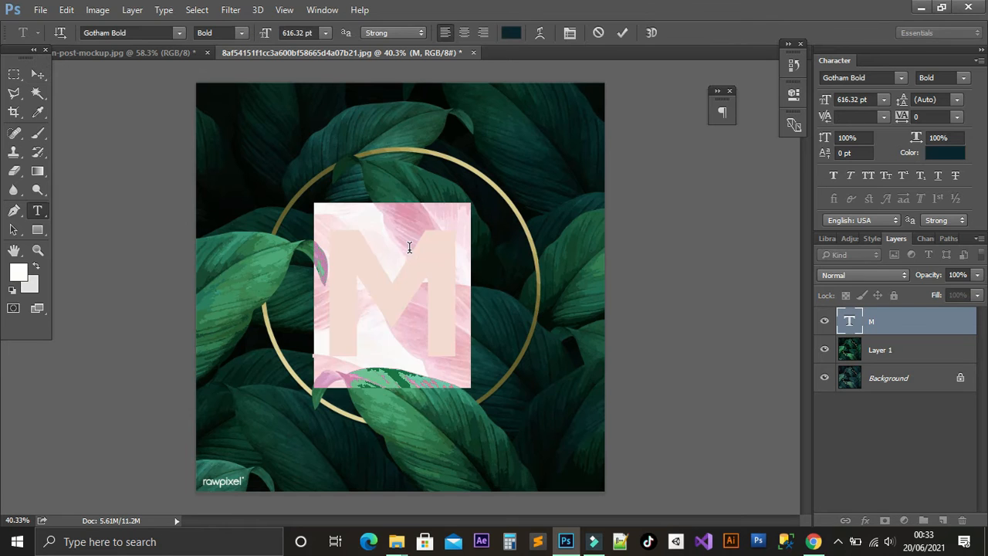
type("D")
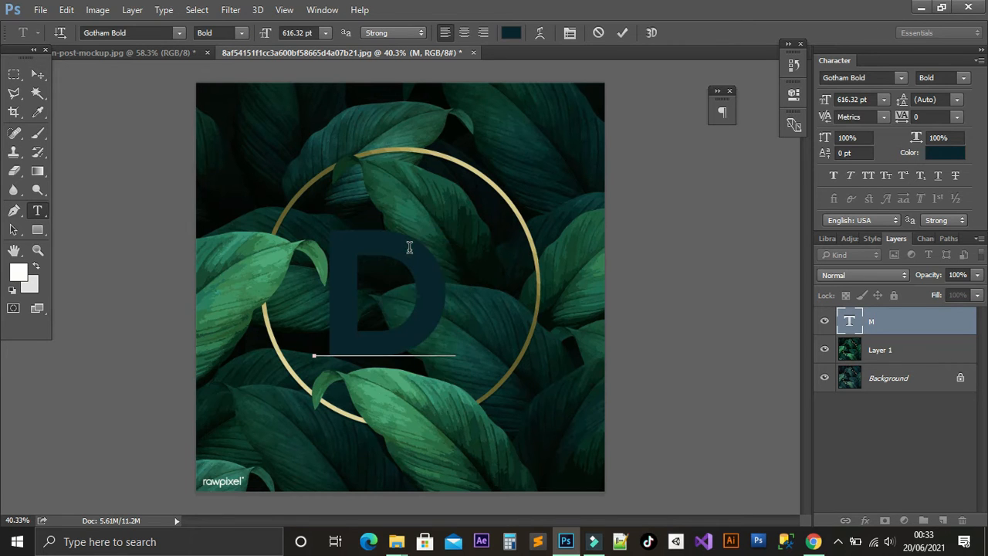
- Centre the letter D in the gold ring and enlarge it to about 805 pt
left_click(38, 74)
left_click_drag(409, 245, 432, 247)
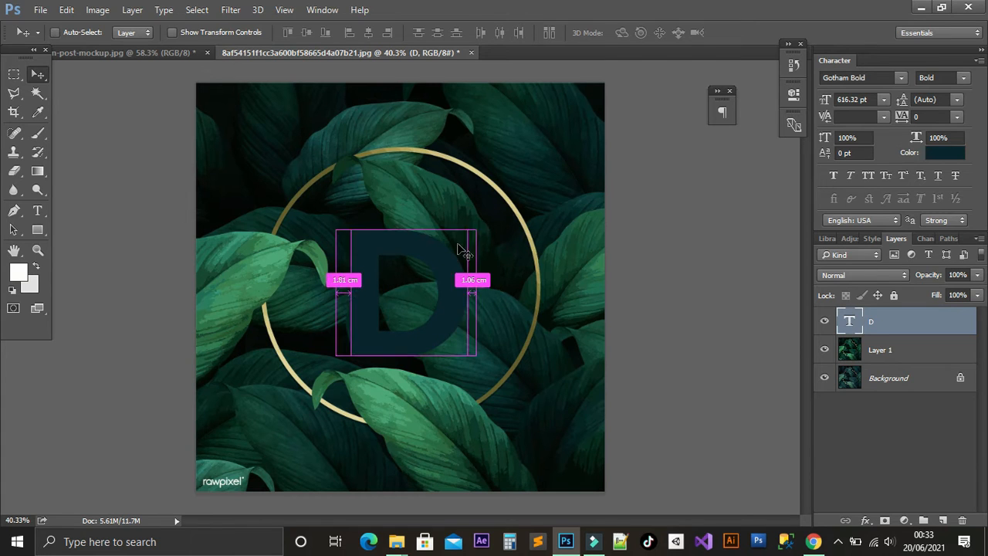
key("ctrl+t")
left_click_drag(472, 207, 498, 179)
scroll(439, 242, "up", 2)
mouse_move(455, 244)
left_mouse_down()
mouse_move(455, 231)
mouse_move(473, 247)
left_mouse_up()
key("Return")
scroll(446, 249, "down", 3)
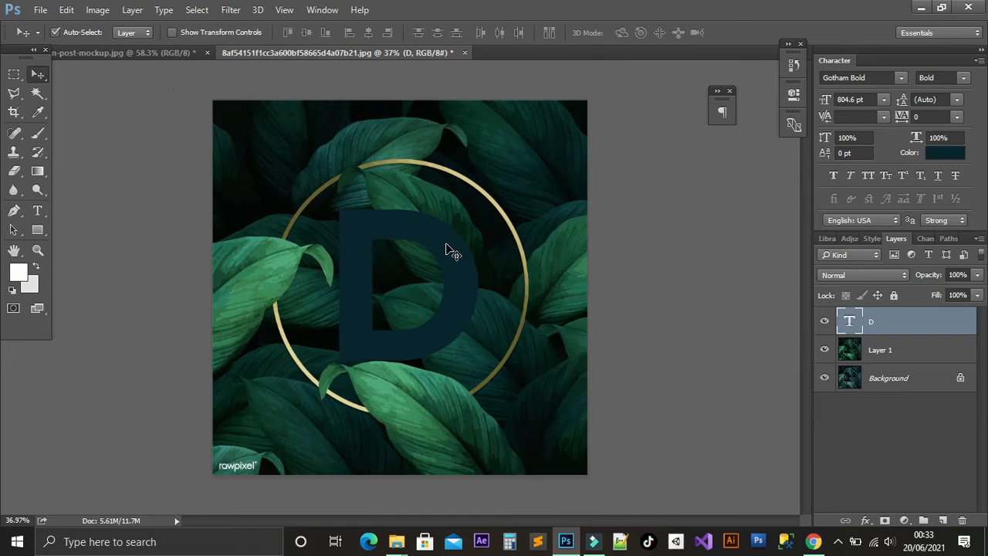
- Nudge the letter D slightly down and to the right to fine-tune its centring in the ring
scroll(446, 249, "up", 1)
key("shift+Down")
key("Right")
key("Right")
key("Right")
key("Right")
key("Right")
scroll(446, 249, "up", 1)
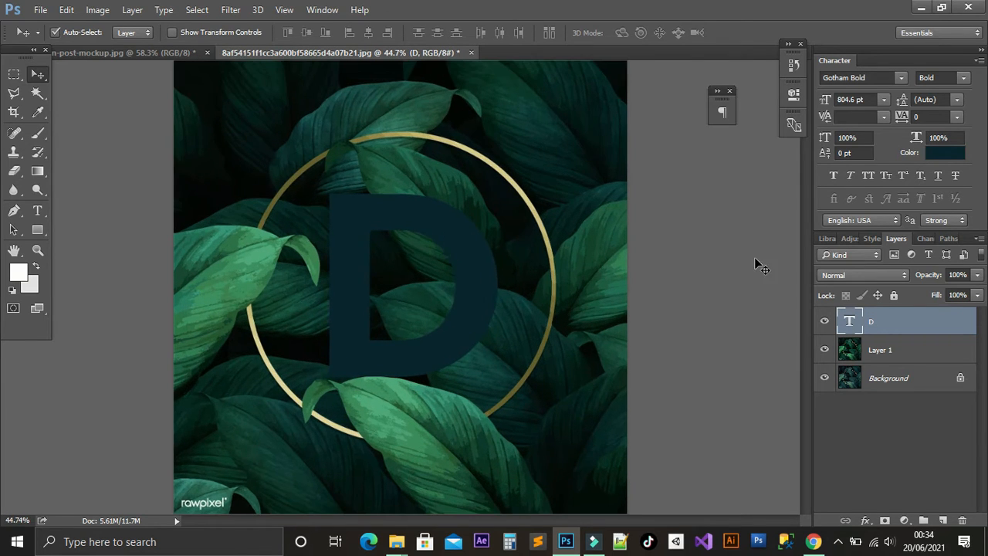
- Add a Gradient Overlay layer style to the D text layer
left_click(896, 320)
double_click(896, 321)
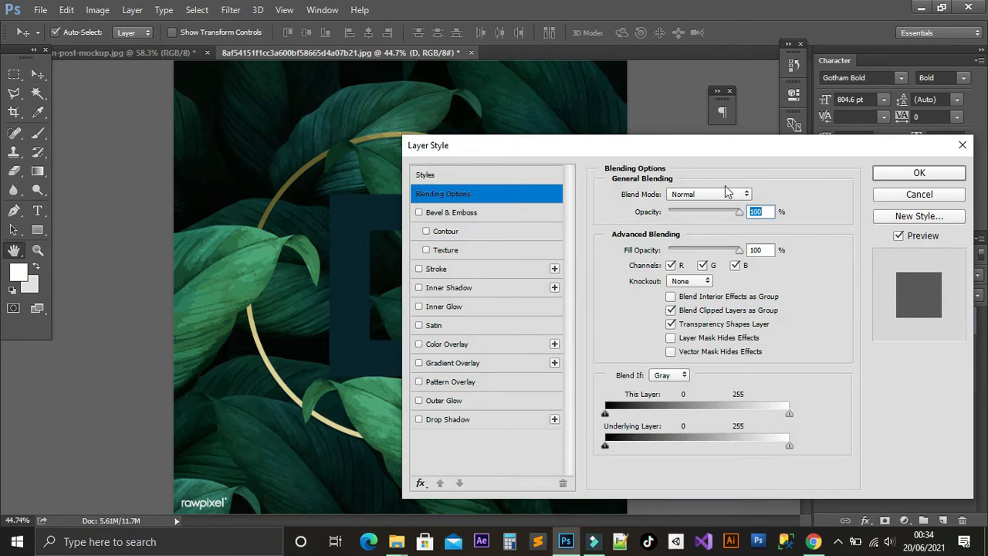
left_click_drag(658, 151, 818, 132)
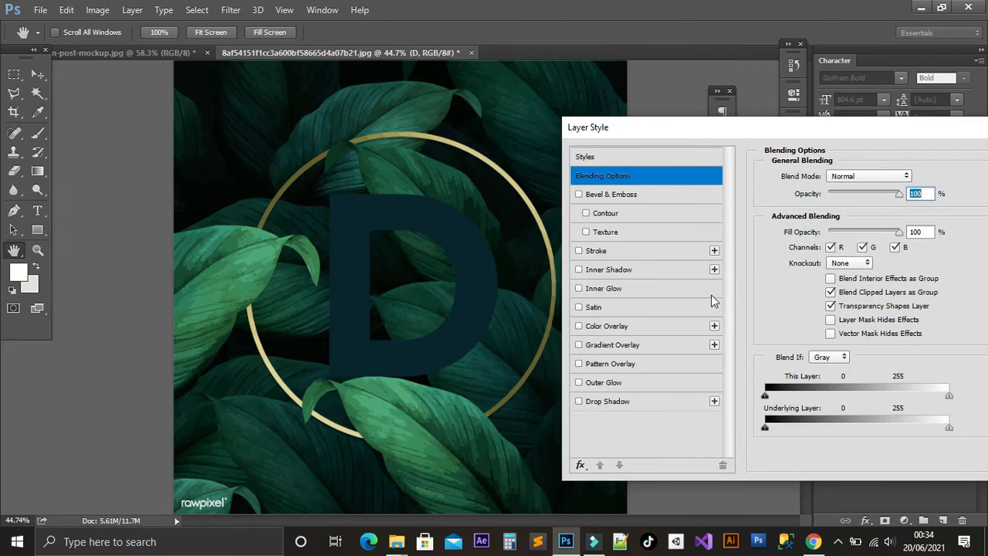
left_click(631, 344)
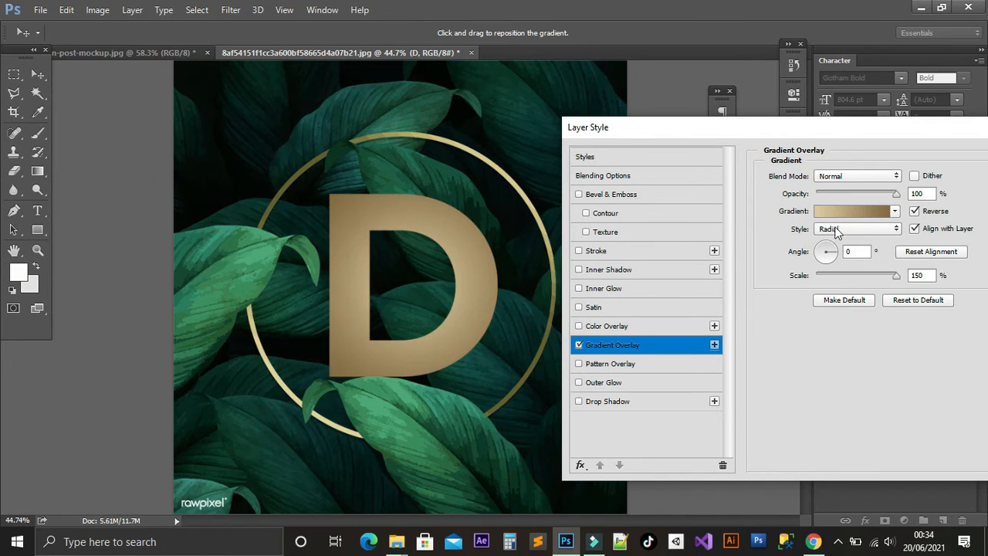
- Set the overlay gradient's dark stop to 655d2a, sampled from a darker part of the gold ring
left_click(849, 211)
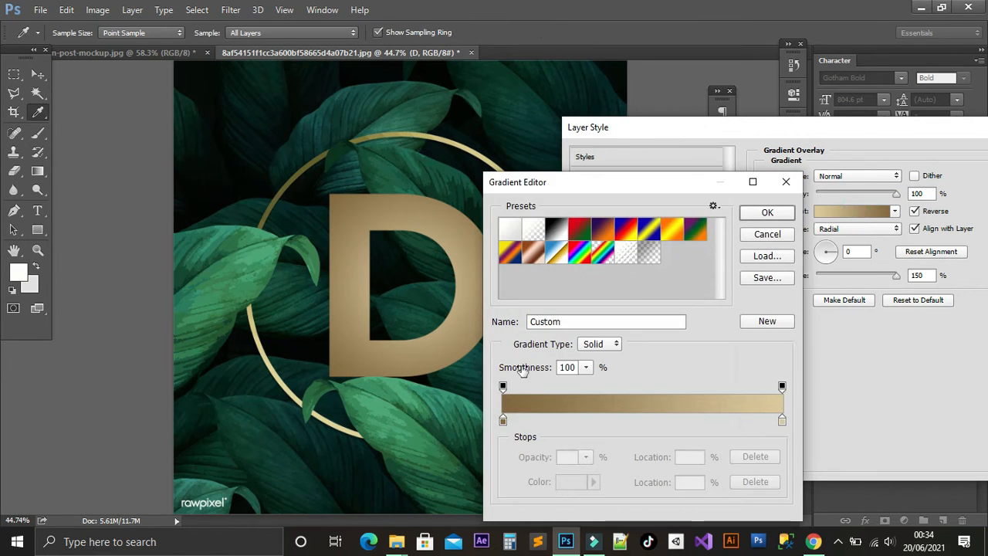
left_click(502, 421)
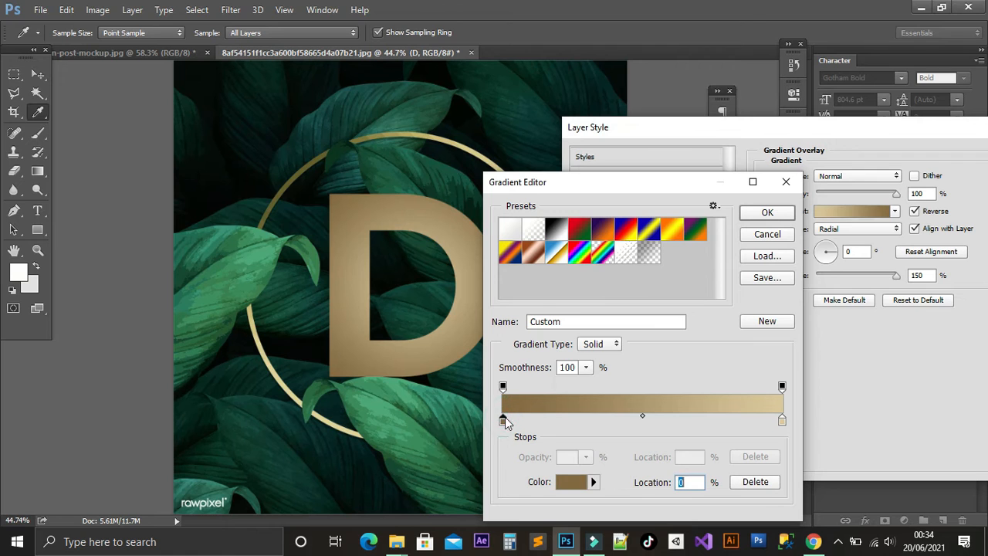
double_click(503, 420)
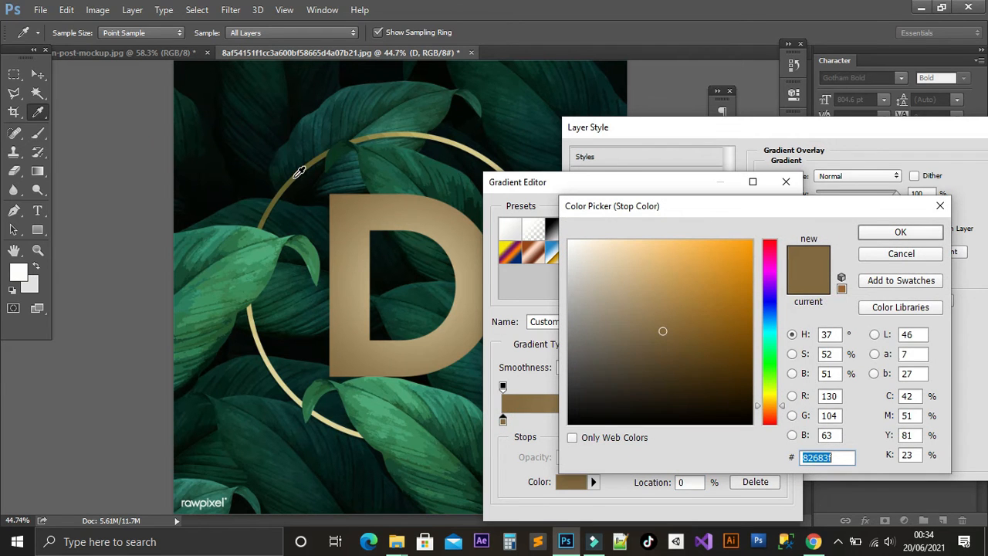
left_click(299, 171)
left_click(901, 233)
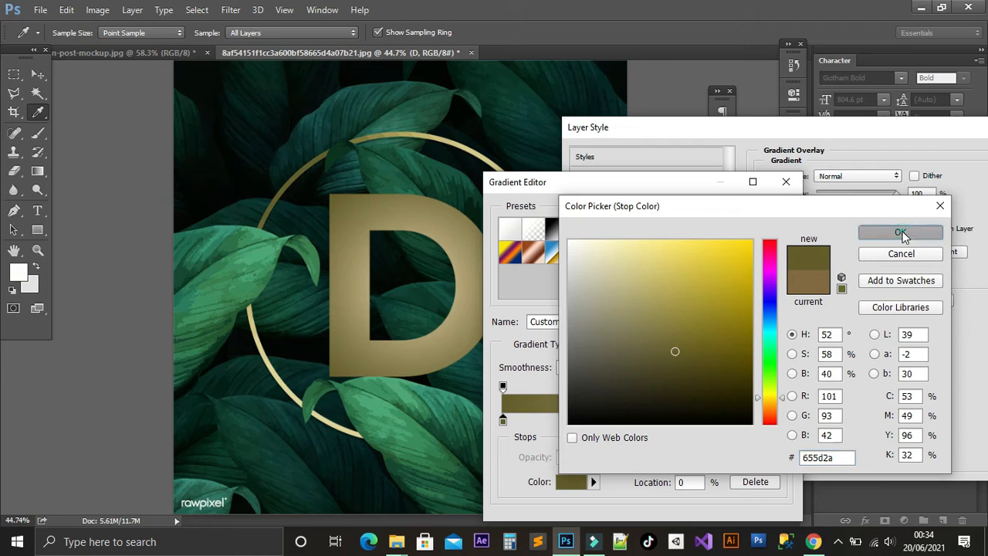
- Set the overlay gradient's light stop to d8c987, sampled from a bright part of the gold ring, and accept the gradient
left_click(782, 421)
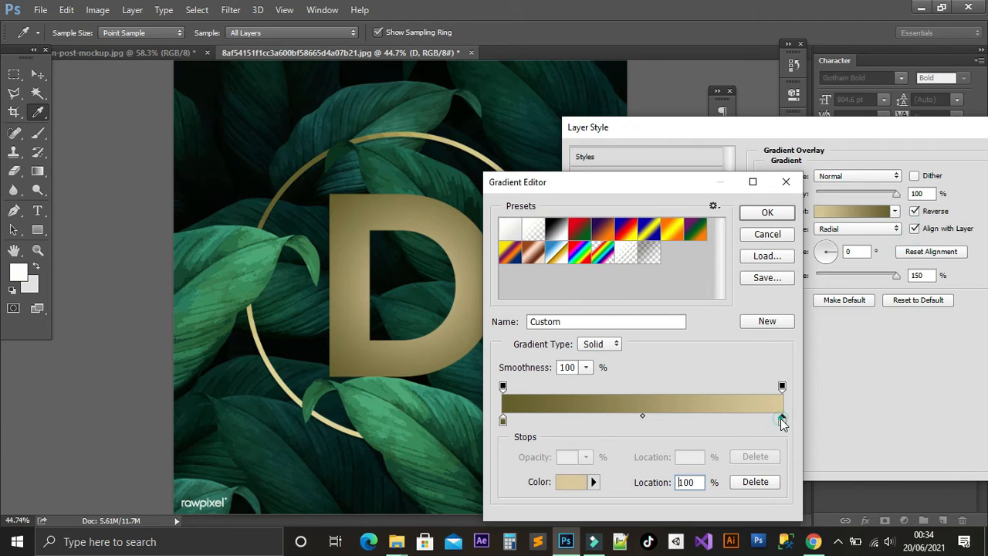
double_click(781, 419)
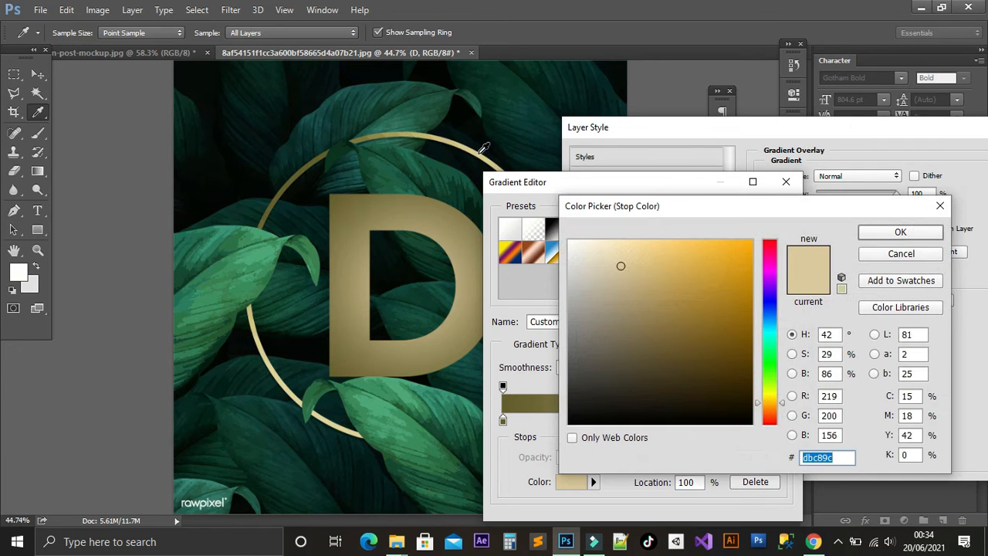
left_click(484, 148)
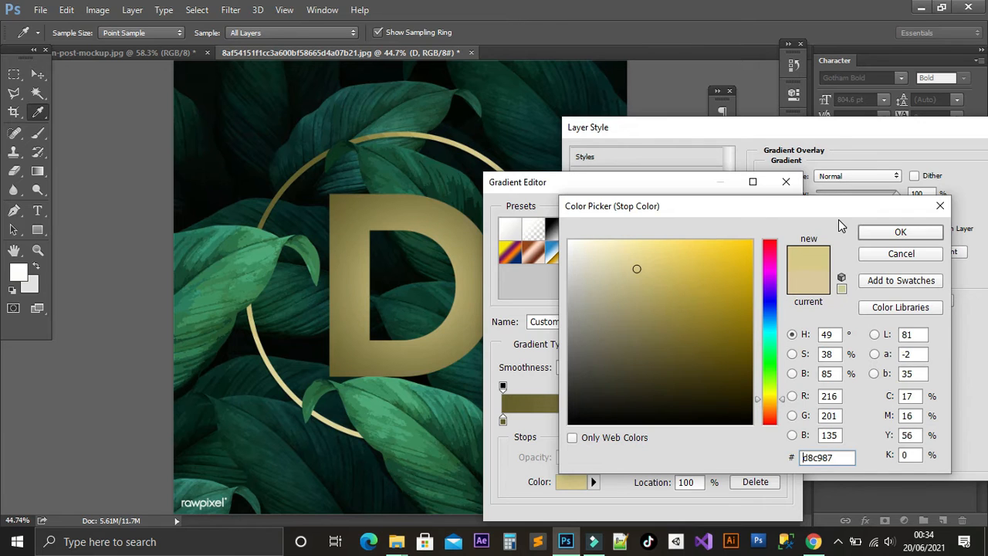
left_click(875, 235)
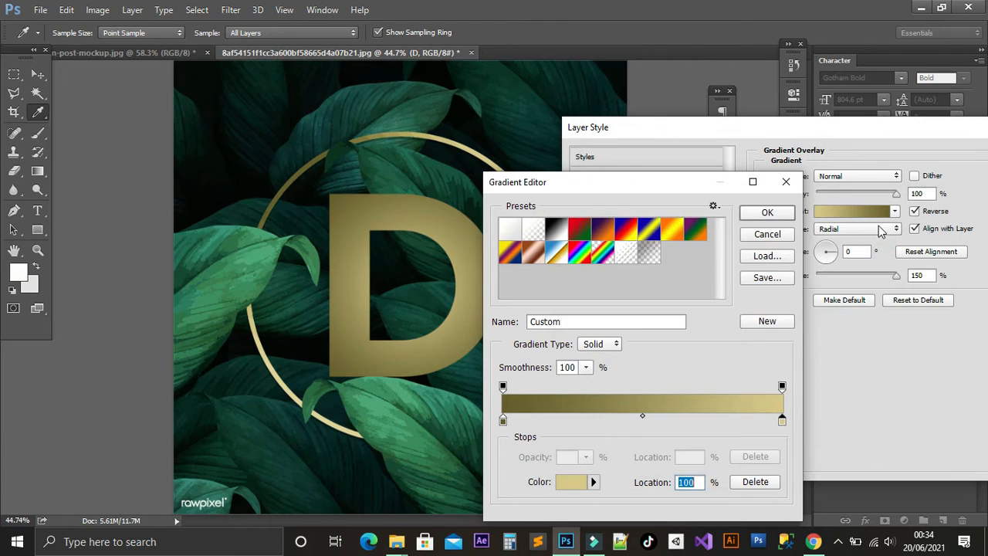
left_click(771, 213)
- Set the Gradient Overlay angle to 90° and apply the layer style to the D
left_click_drag(771, 134, 780, 115)
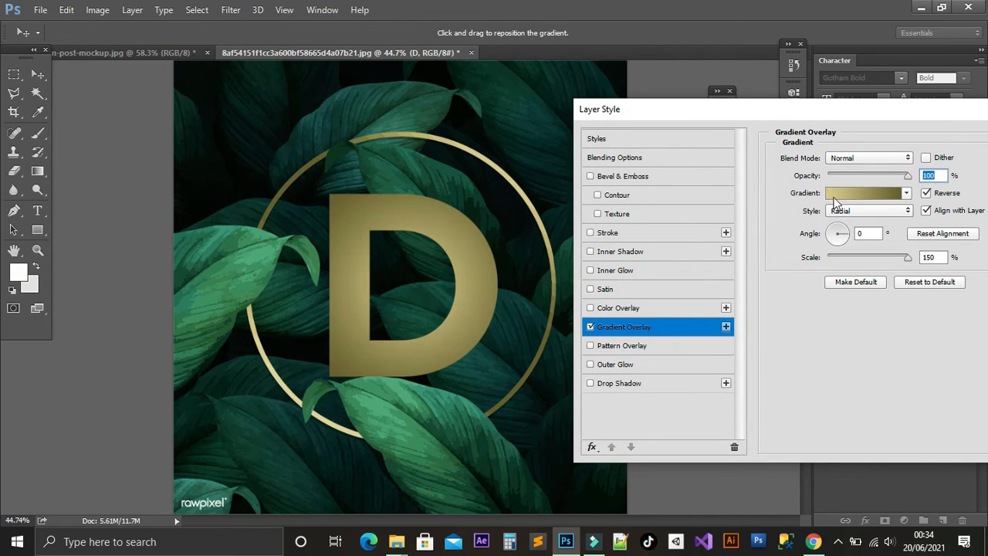
left_click(866, 233)
left_click_drag(838, 101, 704, 116)
left_click(931, 152)
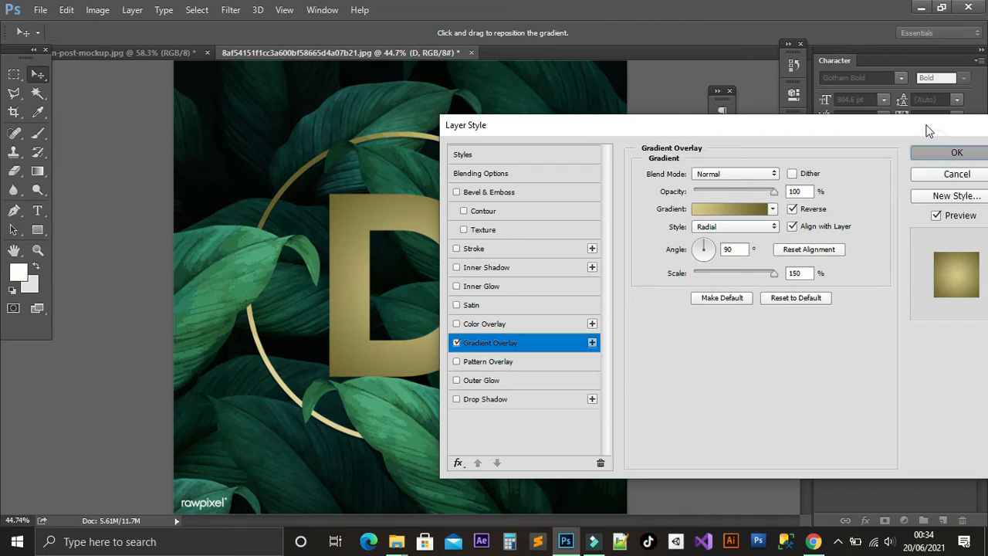
- Rasterize the type of the D layer and add a layer mask to it
scroll(439, 261, "up", 2)
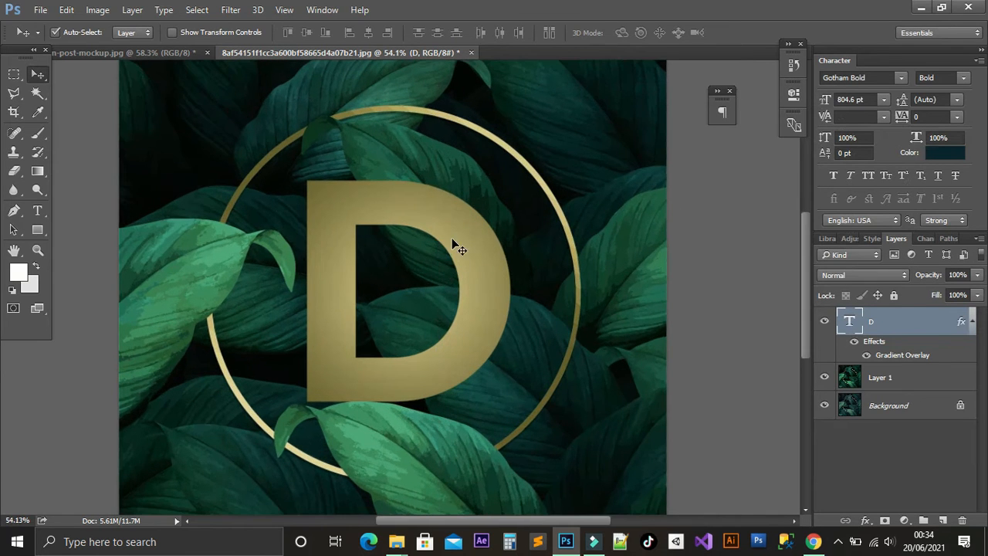
scroll(454, 215, "down", 3)
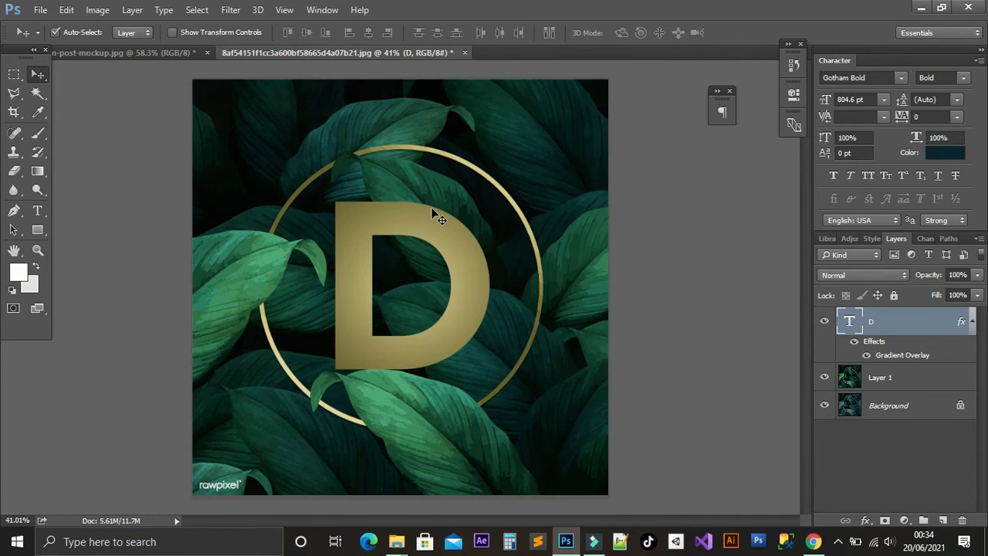
scroll(432, 209, "up", 1)
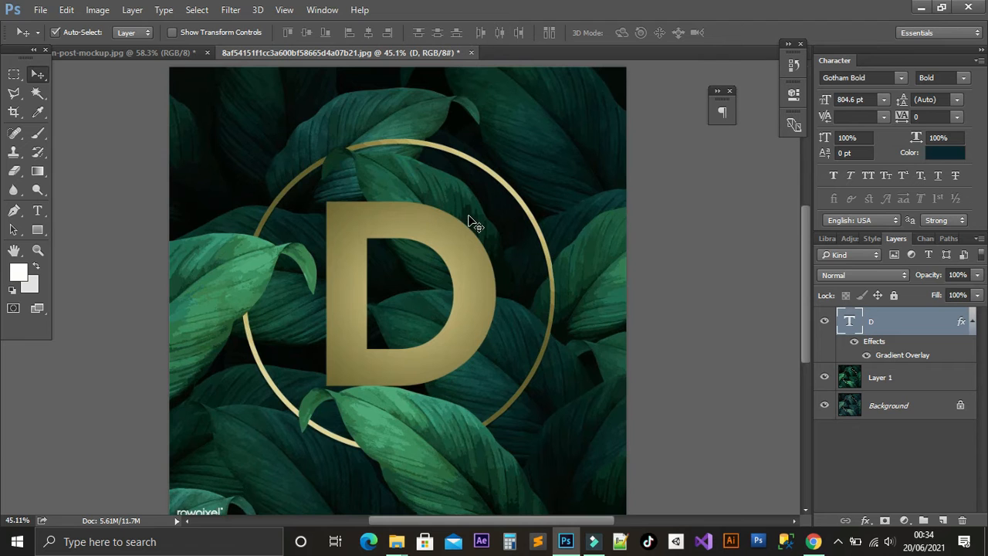
right_click(908, 332)
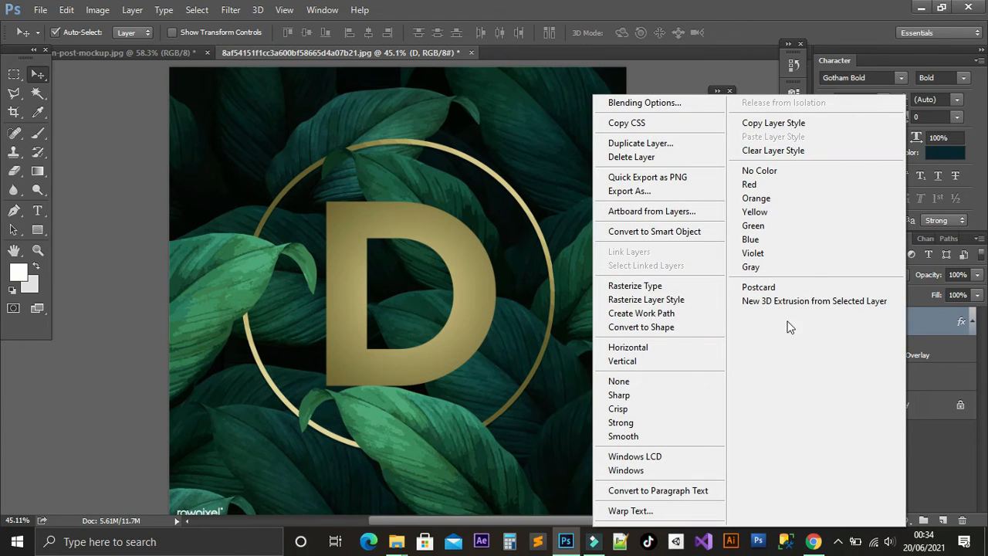
left_click(668, 286)
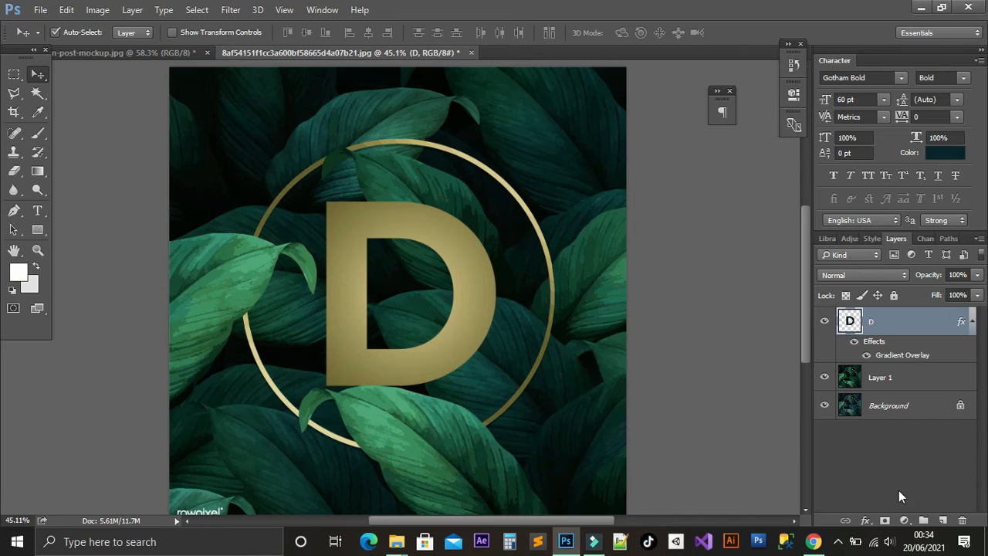
left_click(884, 520)
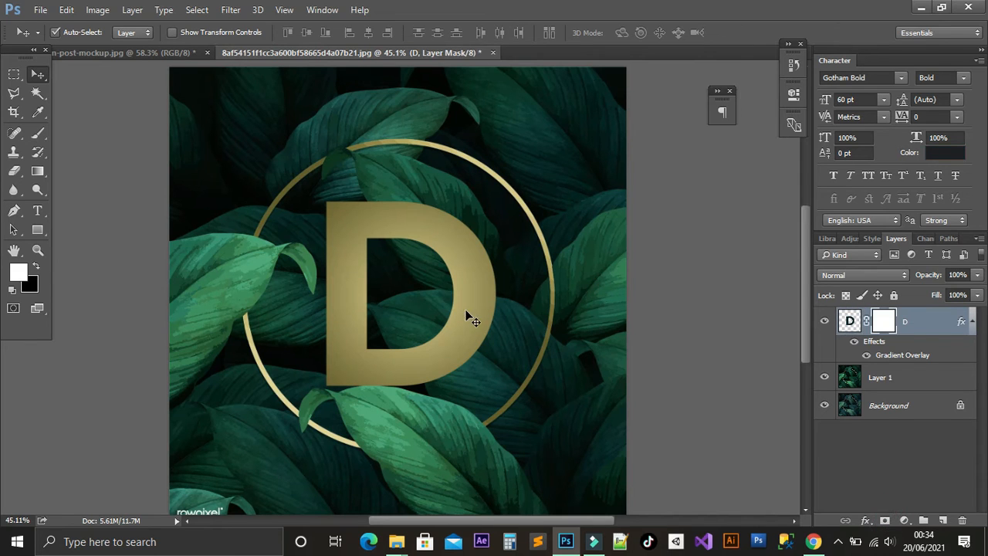
- Lower the D layer's opacity to 48% so the leaves beneath the letter show through
scroll(430, 291, "up", 1)
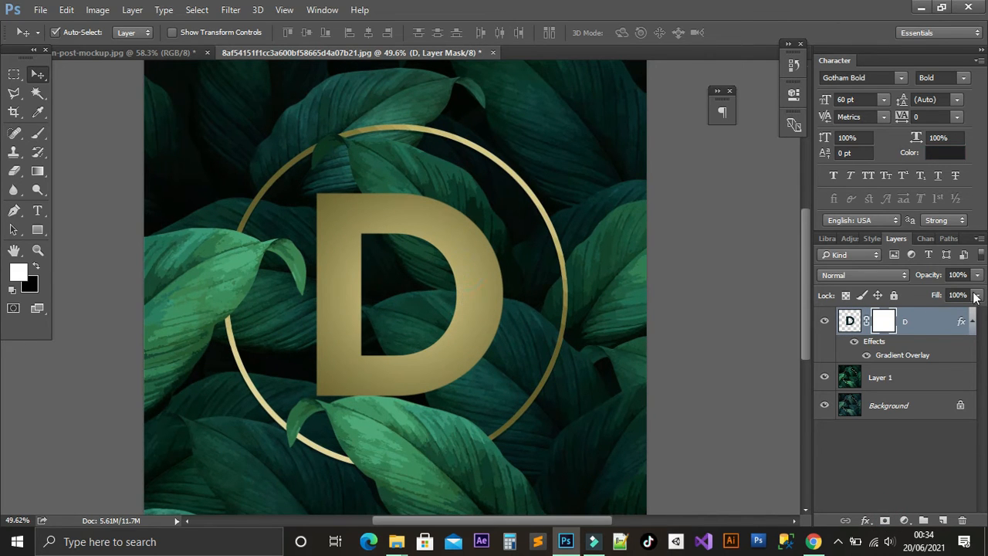
left_click(850, 321)
left_click(977, 275)
left_click(950, 290)
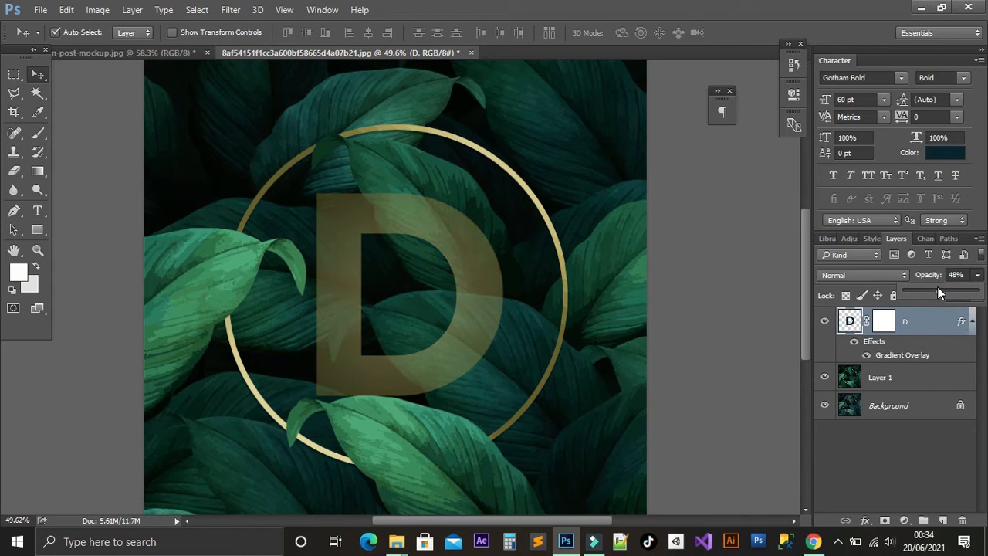
scroll(367, 287, "up", 4)
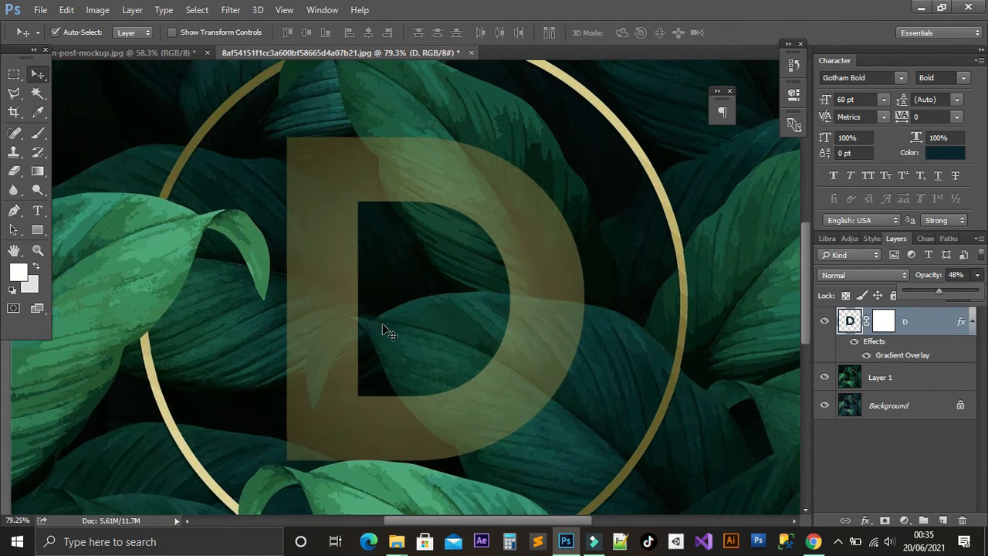
- Start a Pen path along the large central leaf's lower-left edge, where it crosses the bottom of the D
scroll(386, 331, "down", 1)
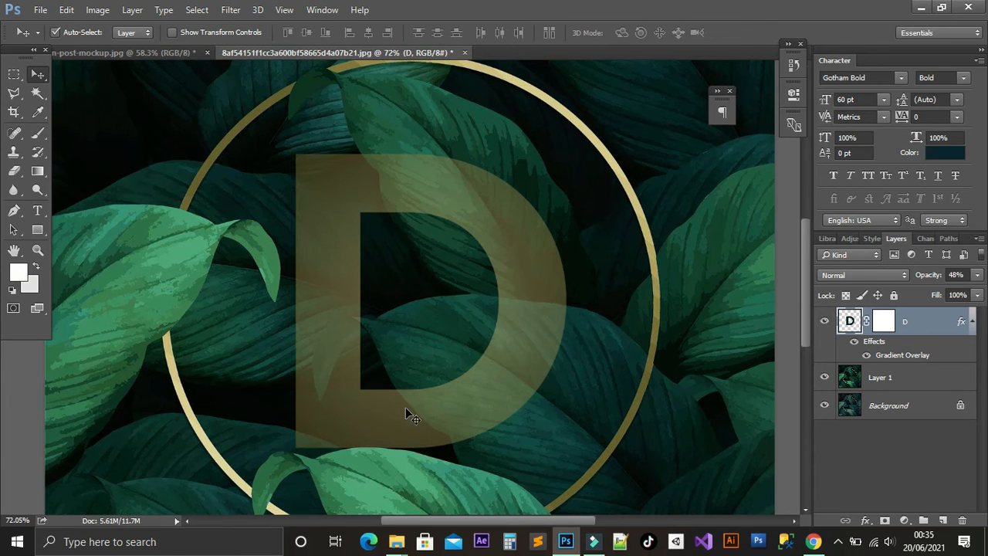
key("p")
scroll(443, 451, "up", 1)
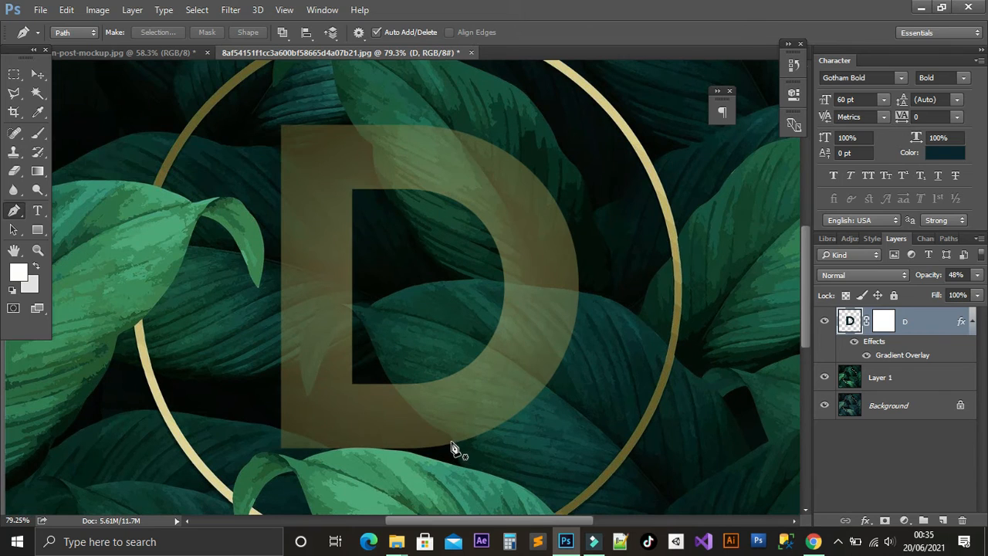
left_click(452, 441)
left_click(451, 438)
left_click(444, 432)
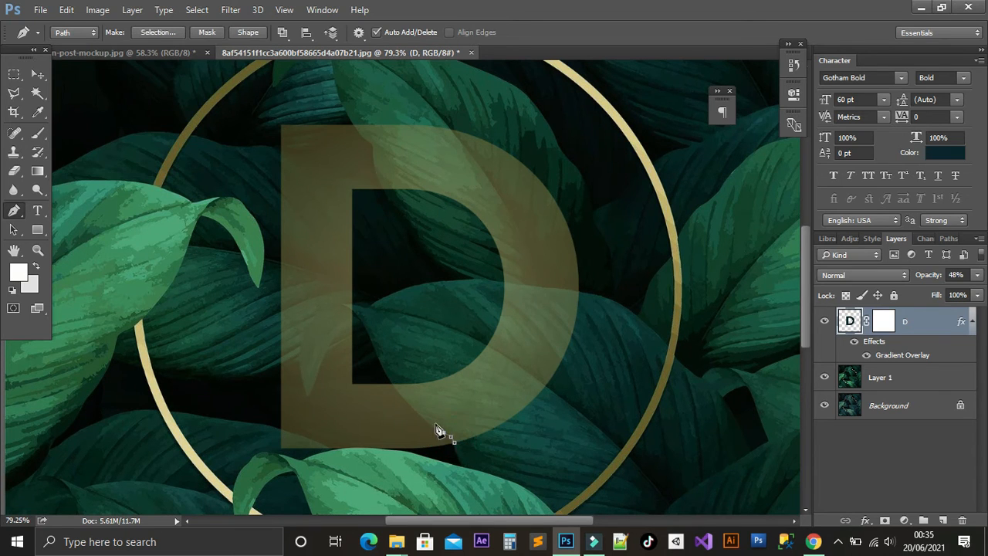
left_click(432, 427)
left_click(414, 407)
left_click(396, 389)
left_click(389, 379)
- Continue the path along the leaf's upper edge across the D's curve and around outside the letter's lower right
left_click(502, 284)
left_click(514, 286)
left_click(528, 286)
left_click(542, 289)
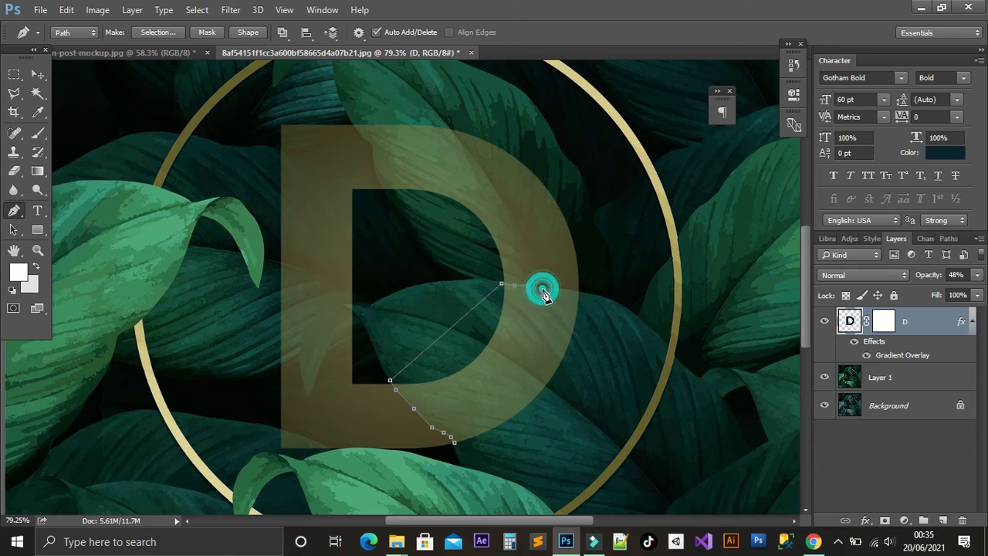
scroll(555, 297, "up", 2)
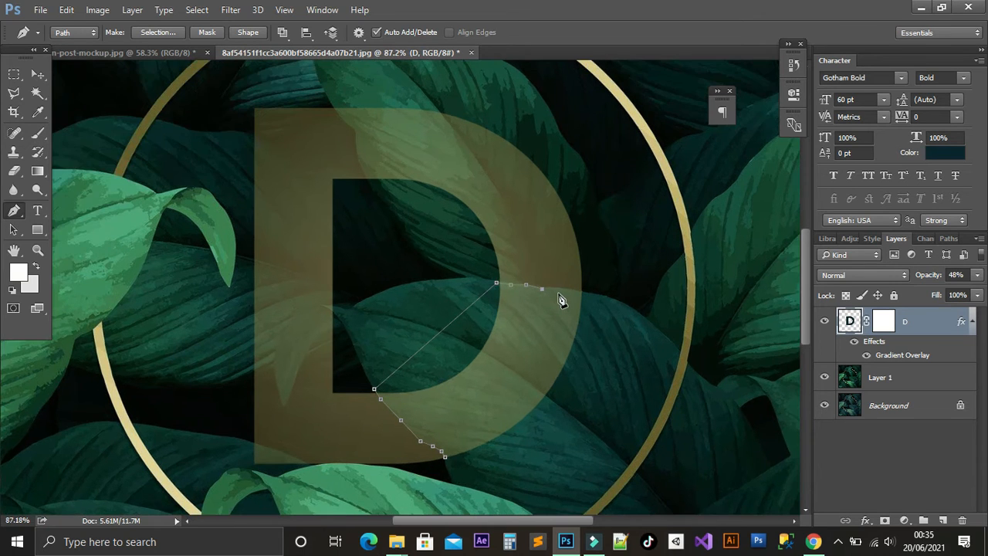
left_click(542, 286)
left_click(570, 290)
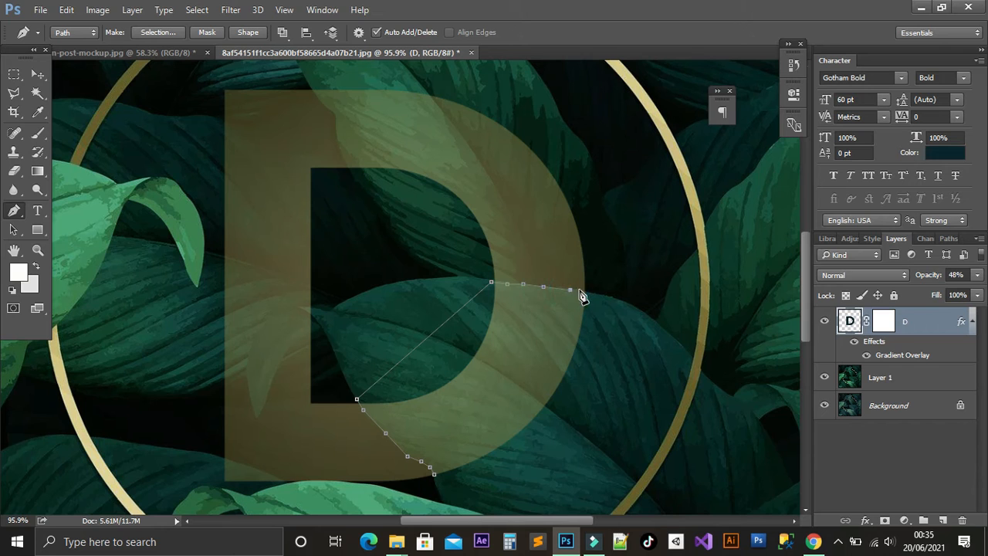
left_click_drag(586, 293, 605, 336)
left_click(590, 416)
left_click(544, 456)
left_click(492, 479)
- Convert the leaf path to a selection, fill it with black on the D's layer mask, and deselect
right_click(481, 370)
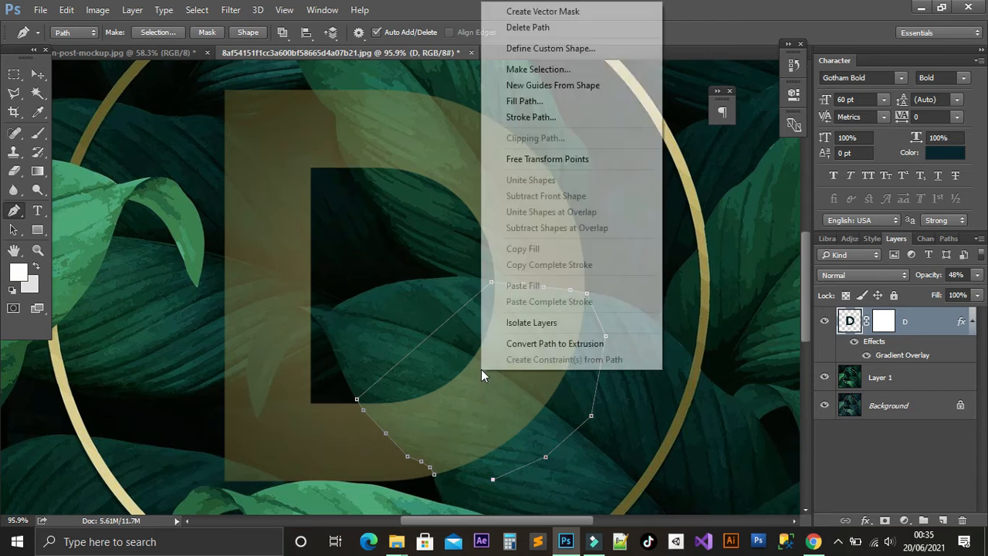
left_click(554, 69)
left_click(567, 149)
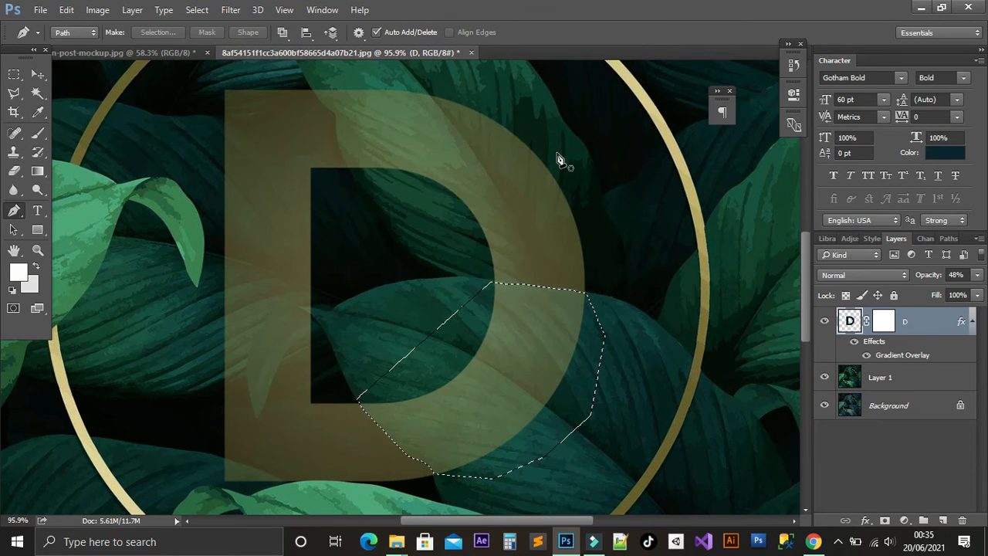
left_click(882, 324)
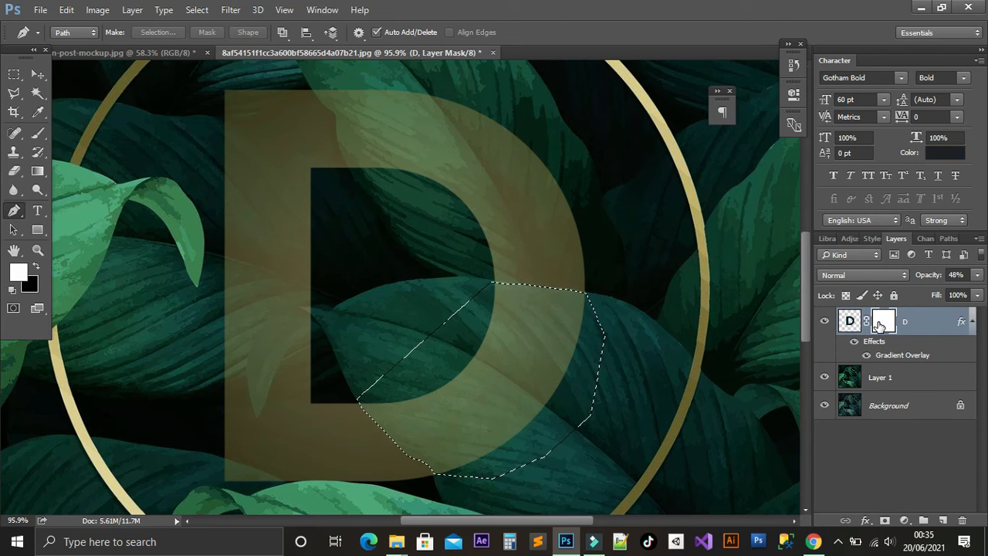
key("ctrl+BackSpace")
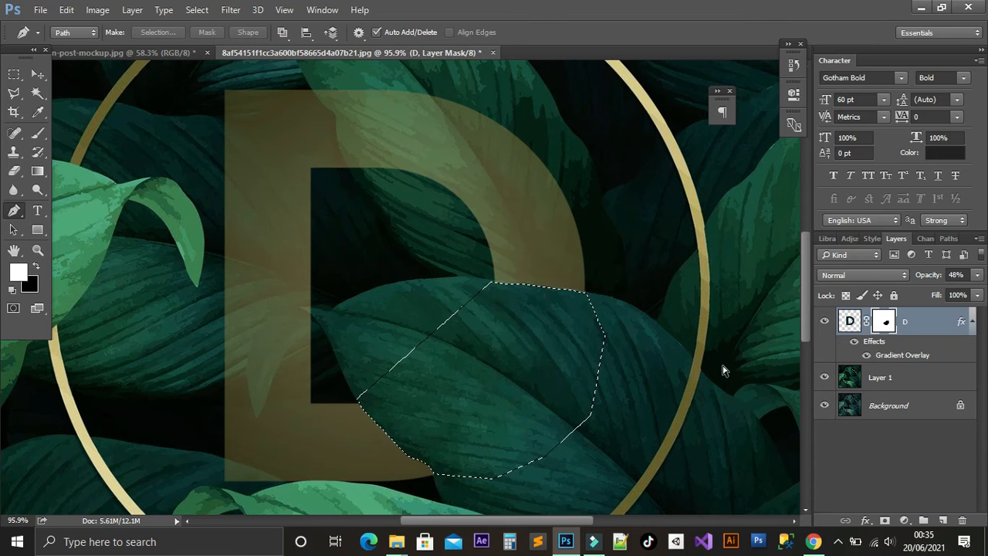
key("ctrl+d")
- Trace the inner edge of the curled leaf tip over the D's stem with the Pen tool, down to its point
scroll(550, 276, "down", 1)
scroll(550, 274, "down", 1)
scroll(332, 348, "up", 1)
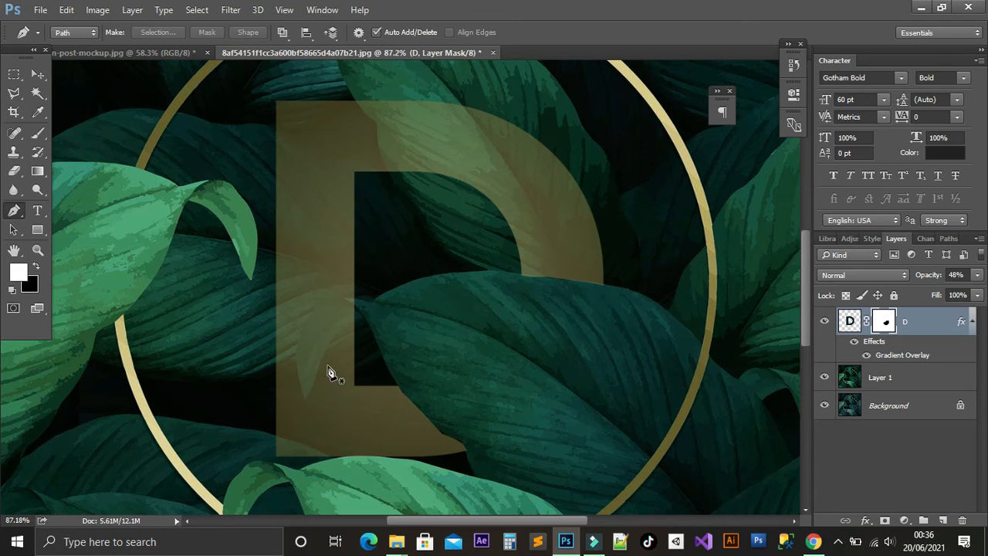
scroll(331, 373, "up", 1)
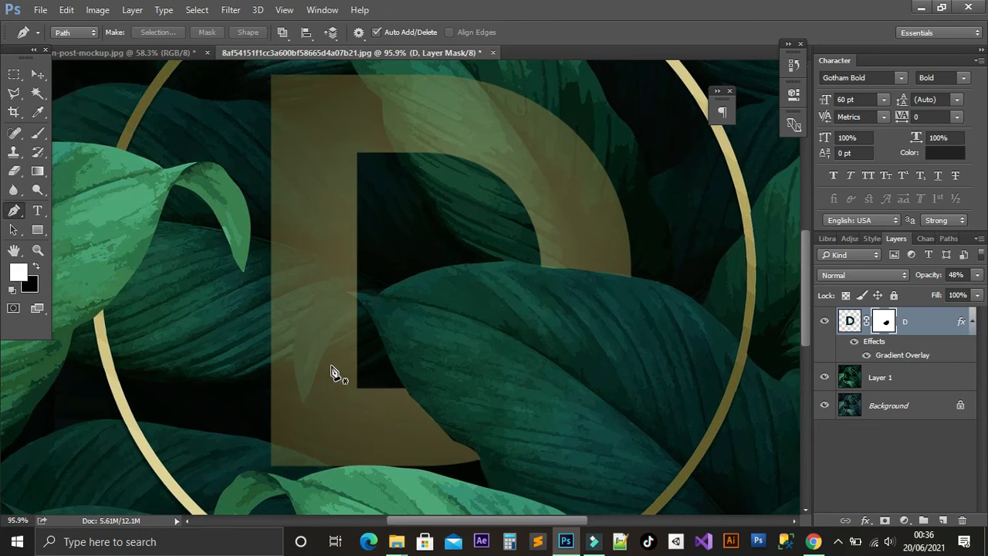
left_click(360, 319)
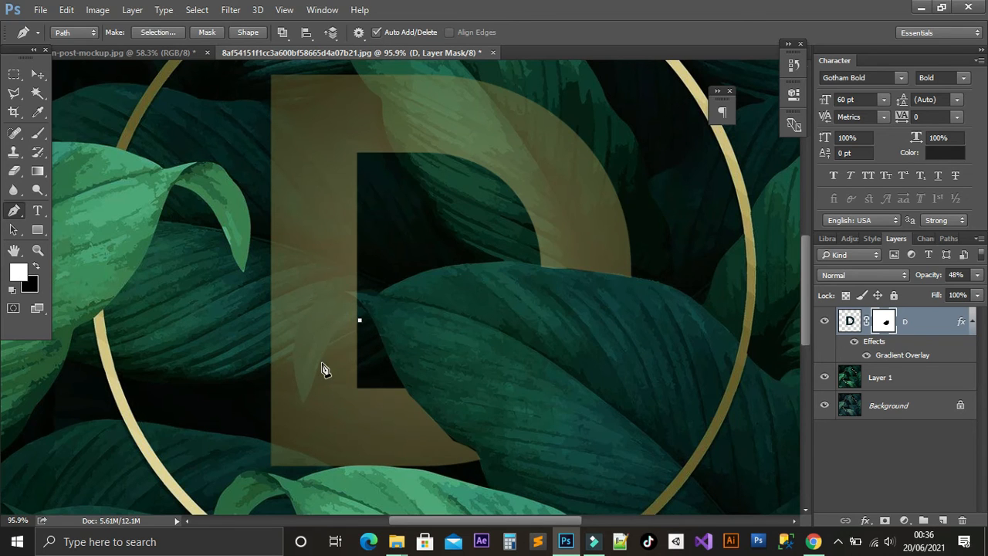
left_click_drag(321, 362, 307, 408)
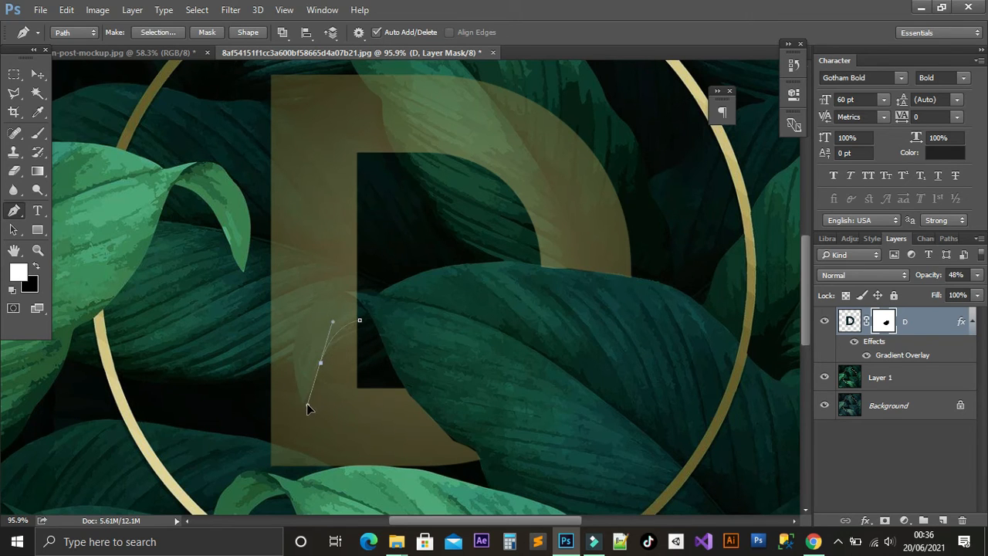
left_click(321, 363, "alt")
left_click(311, 391)
left_click(303, 402)
- Trace the curled leaf tip's outer edge from its point back up to the D's inner edge
left_click(298, 381)
left_click(295, 366)
left_click_drag(315, 306, 342, 291)
left_click(316, 307)
left_click_drag(358, 293, 379, 306)
left_click(358, 293)
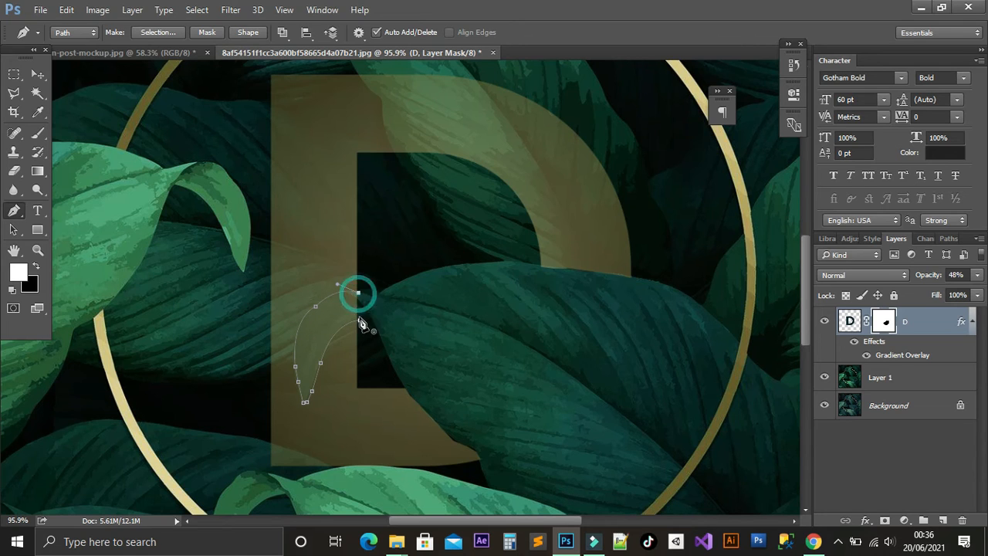
- Turn the leaf-tip path into a new selection with 0 px feather, clear it to black on the mask, and deselect
right_click(351, 318)
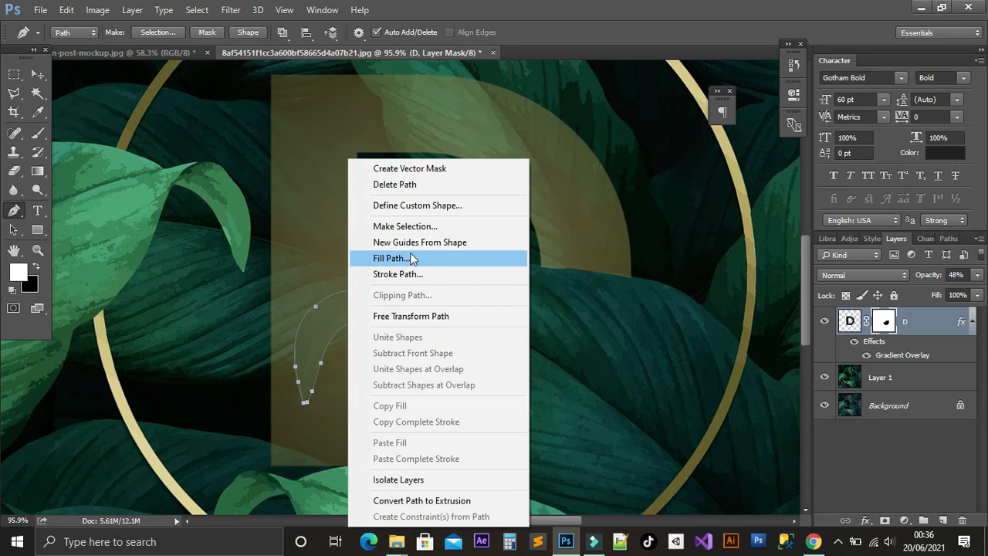
left_click(413, 227)
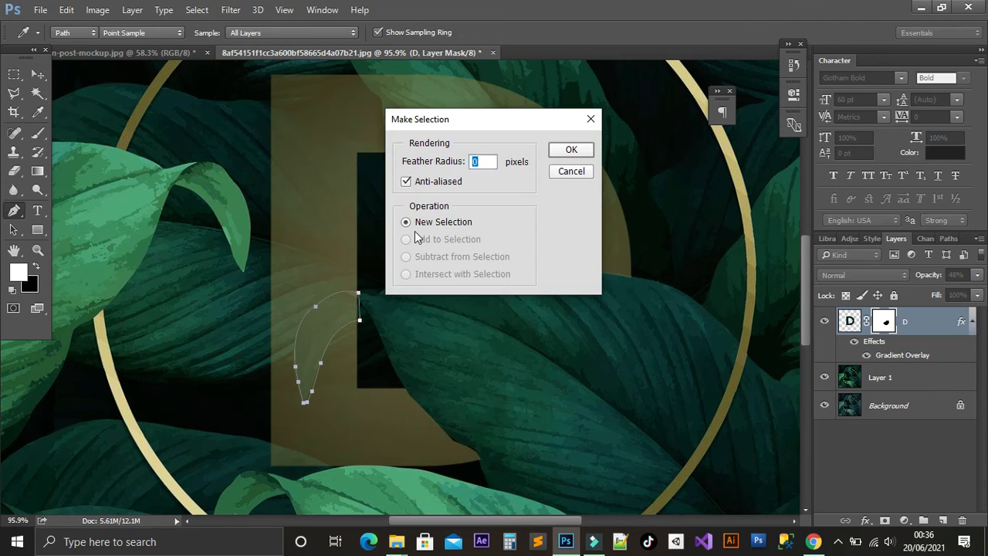
key("Return")
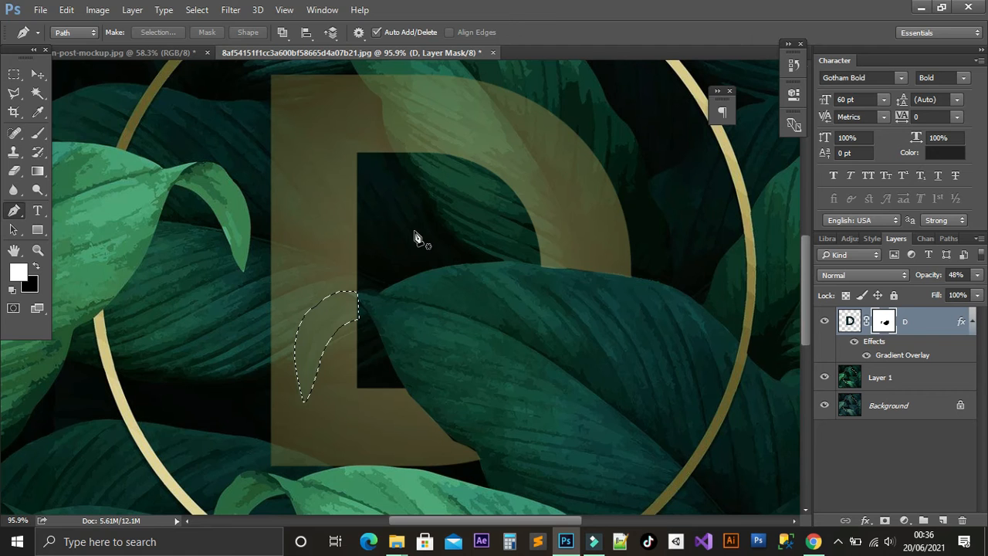
key("Delete")
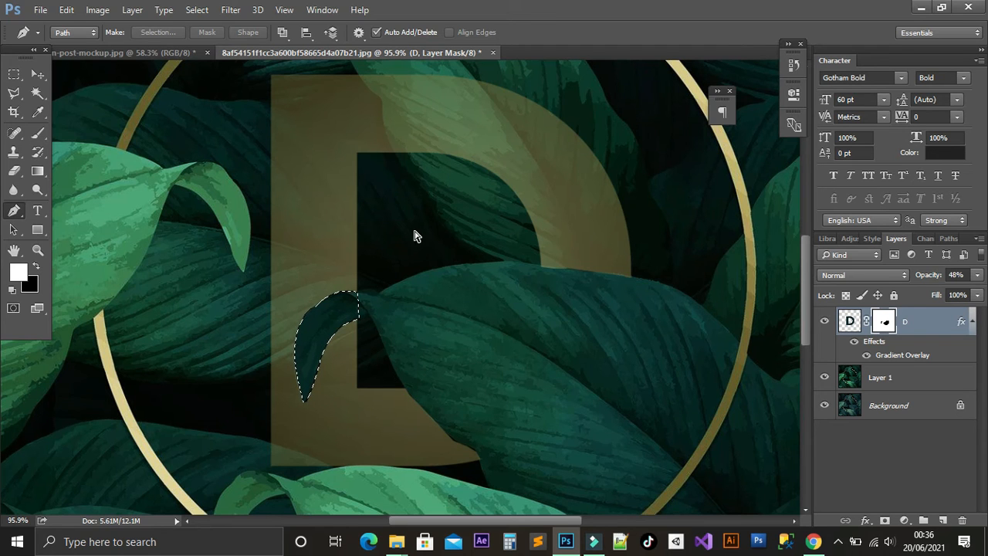
scroll(490, 287, "down", 2)
key("ctrl+d")
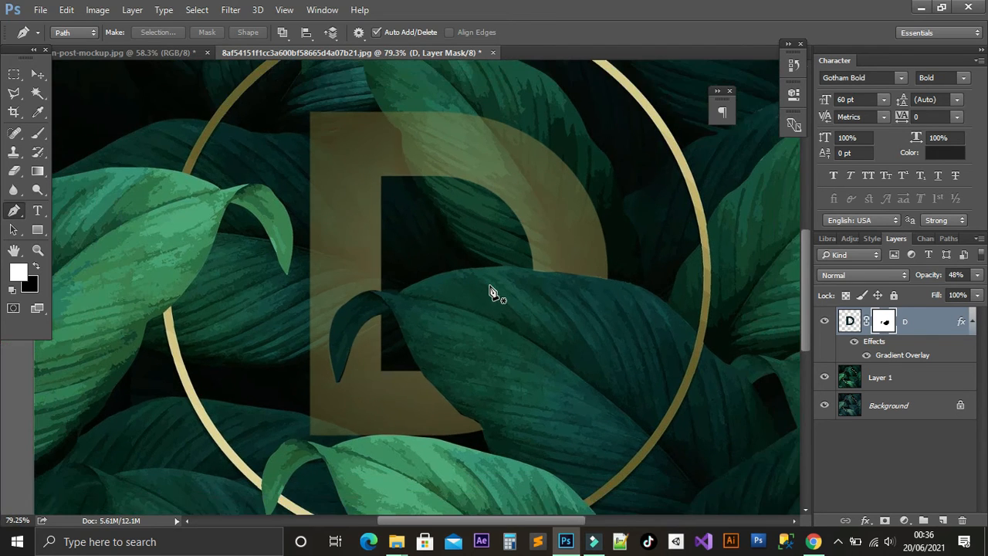
- Raise the D layer's opacity to 100%
scroll(490, 291, "down", 5)
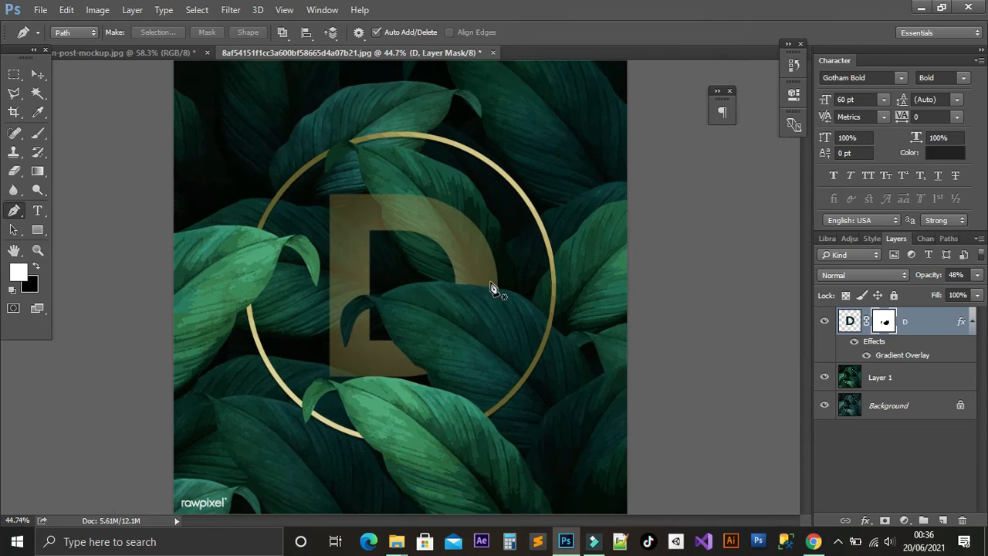
left_click(42, 75)
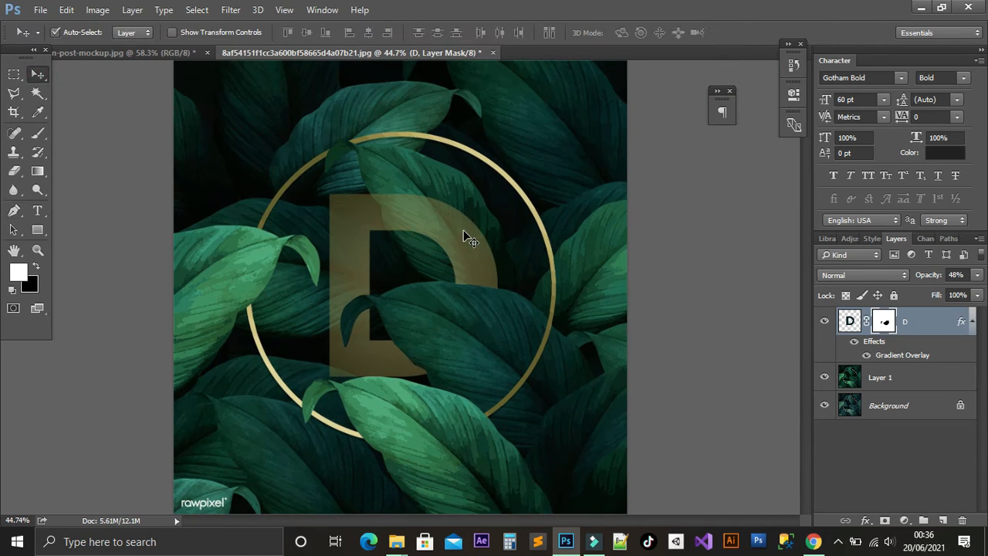
left_click(977, 276)
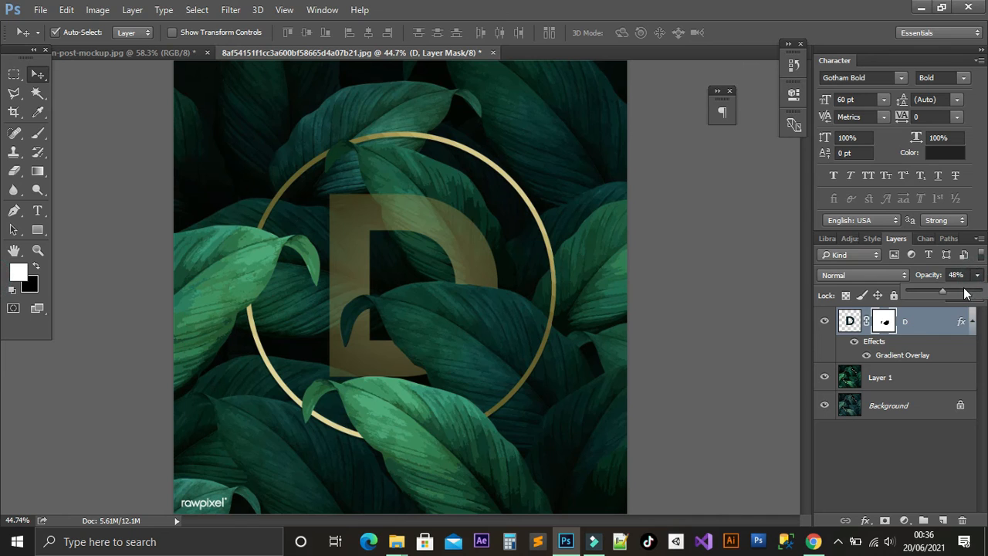
left_click_drag(943, 292, 982, 295)
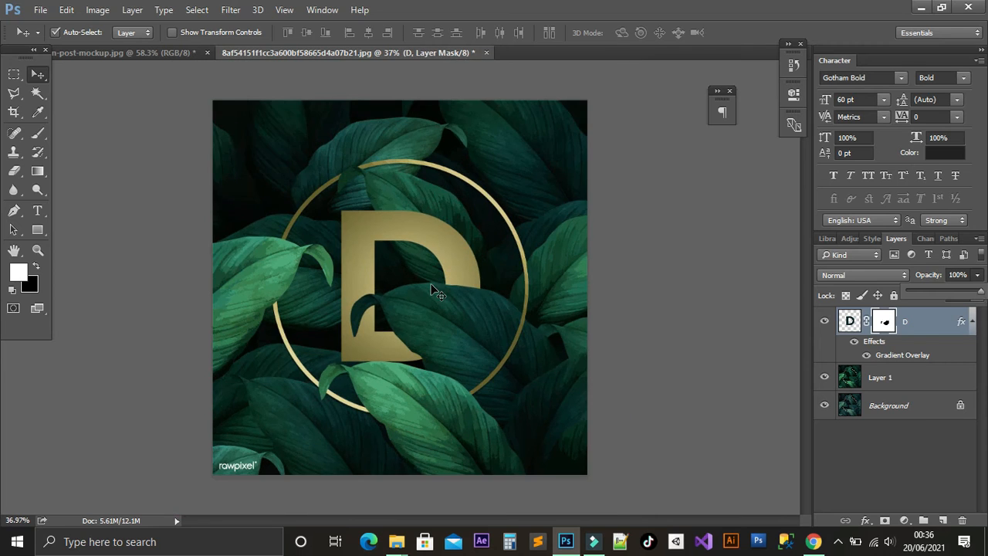
left_click(435, 297)
left_click(606, 318)
- Load the D's layer mask as a selection
left_click(885, 323)
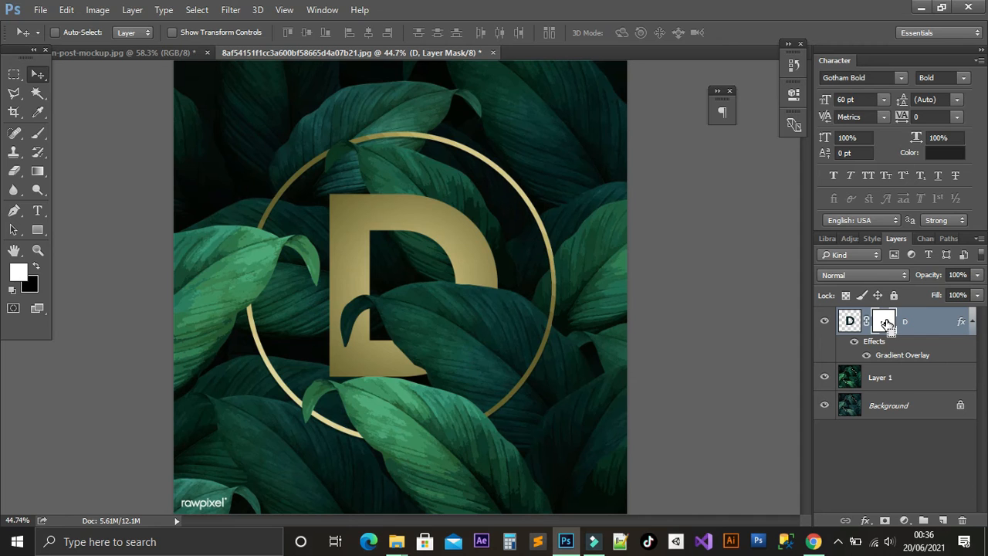
left_click(885, 323, "ctrl")
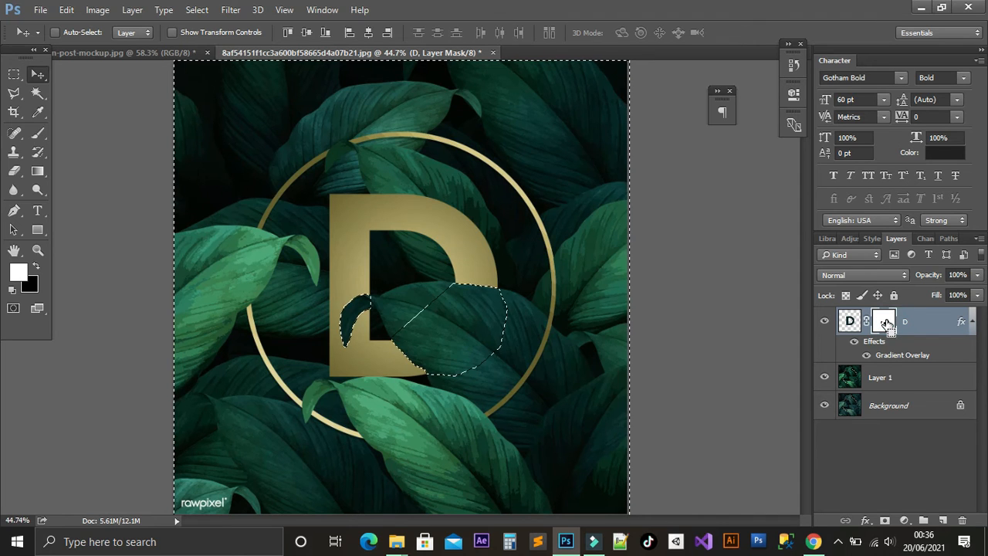
left_click(431, 271)
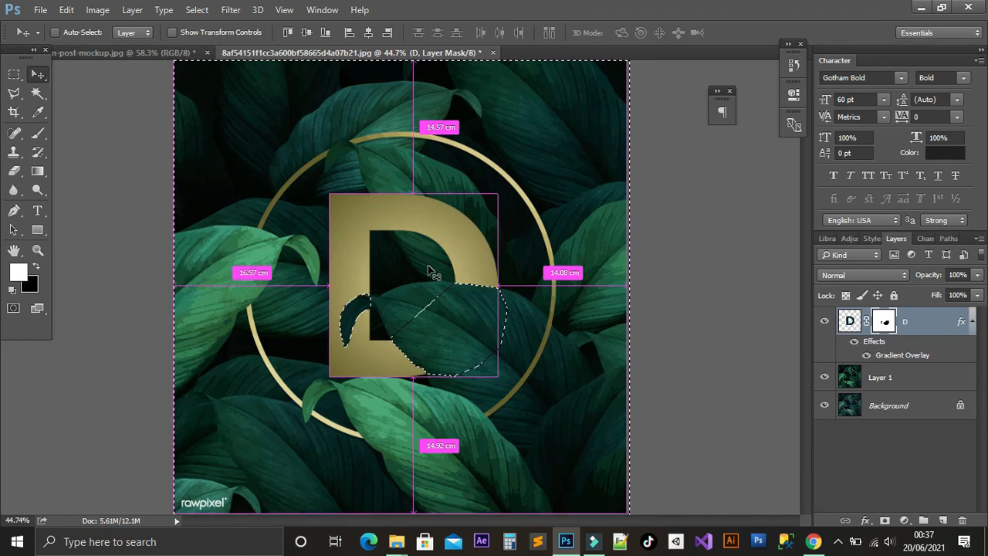
- Set the foreground color to black (000000)
left_click(17, 271)
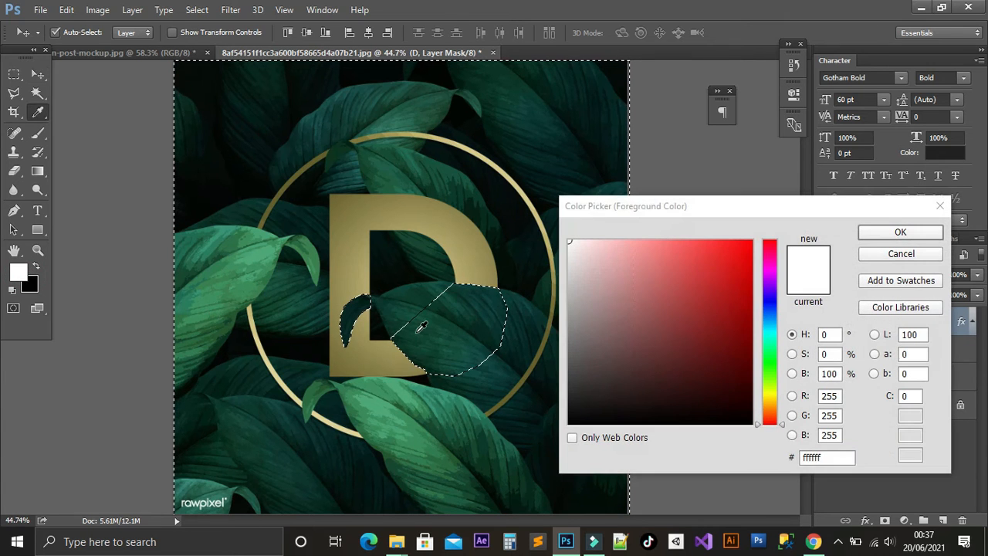
left_click(494, 308)
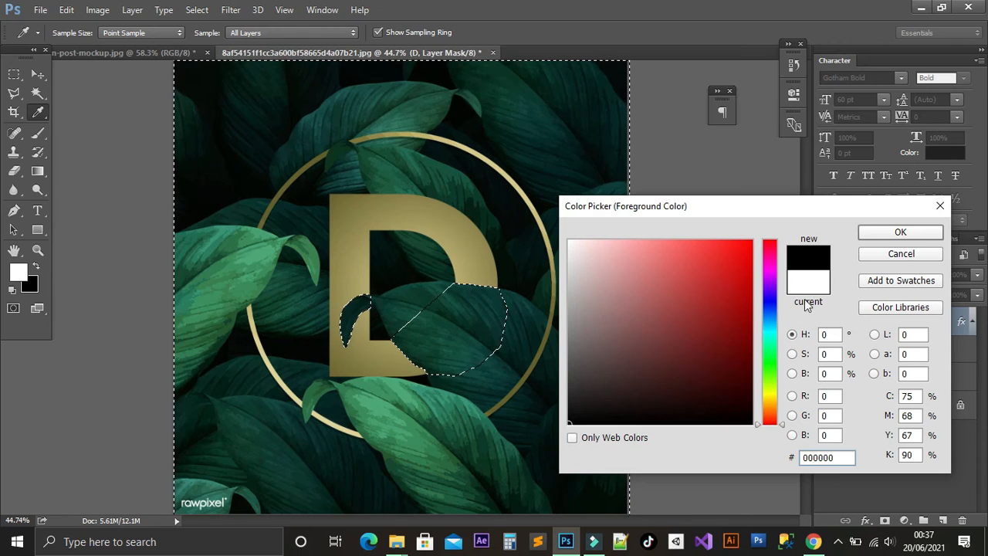
left_click(883, 236)
key("v")
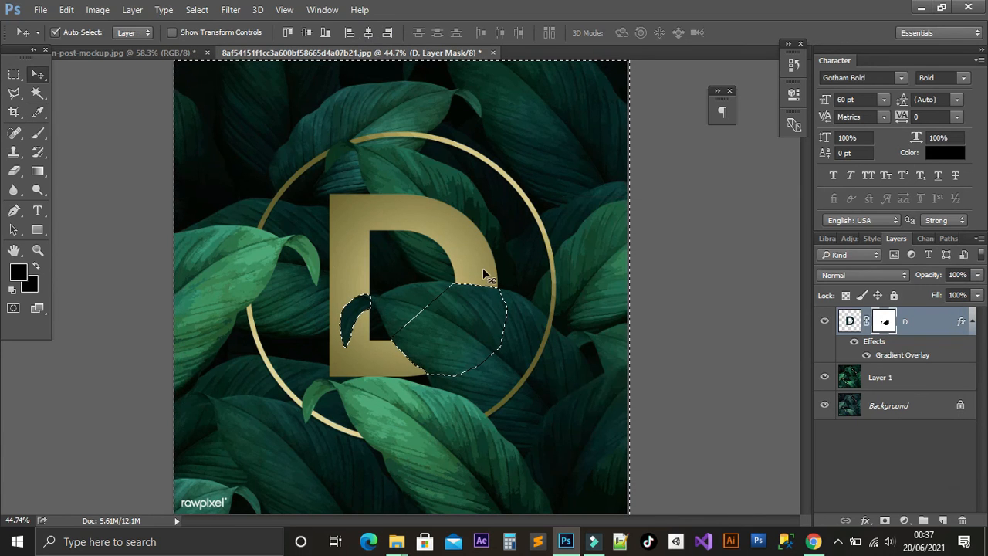
- Enlarge the brush to 300 and paint soft black shading on the D's mask where the large leaf crosses the letter
scroll(483, 267, "up", 1)
key("b")
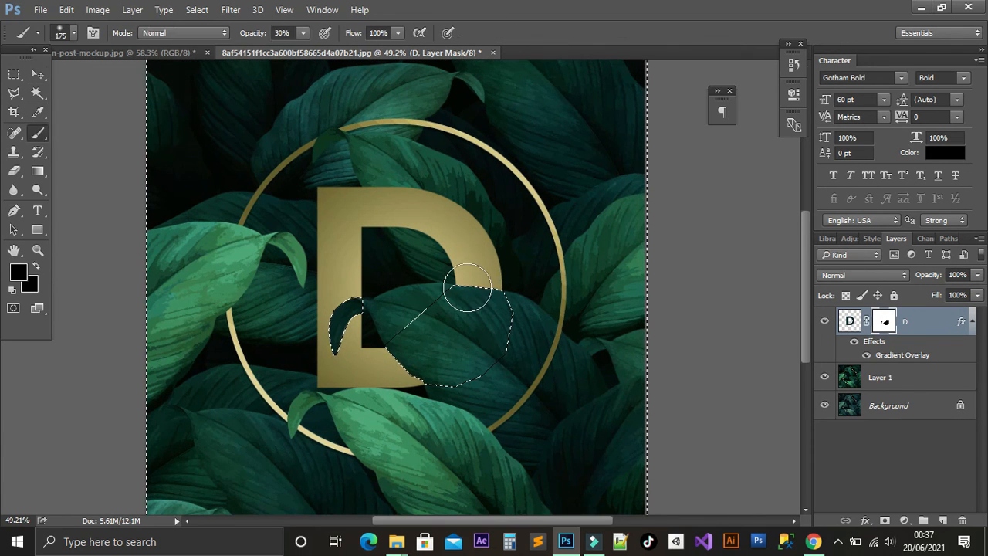
key("bracketright")
key("bracketright")
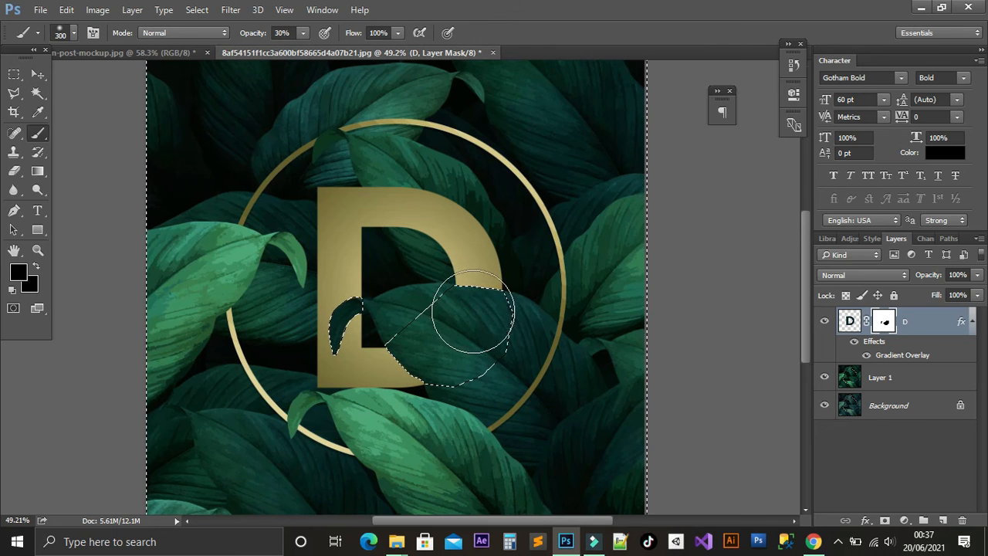
left_click(472, 312)
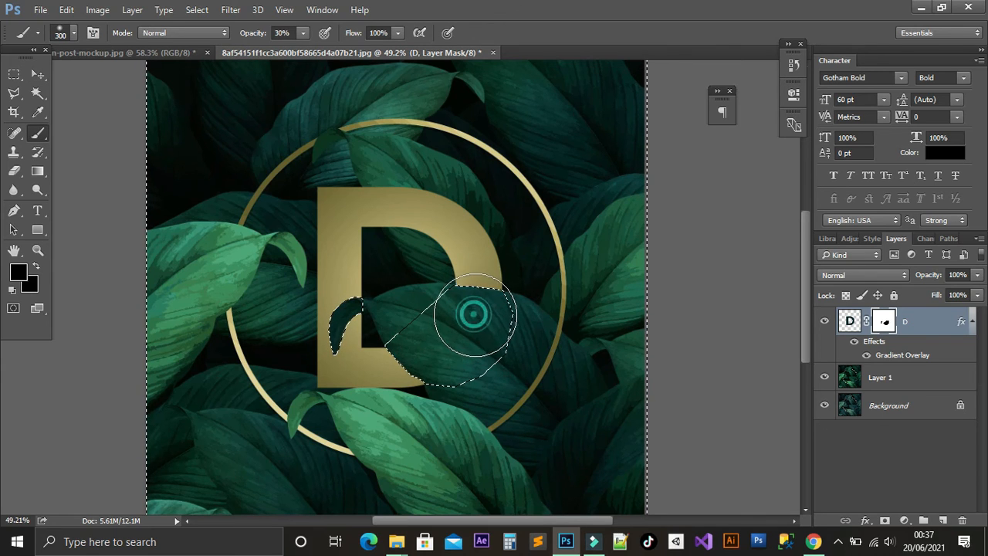
left_click(475, 313)
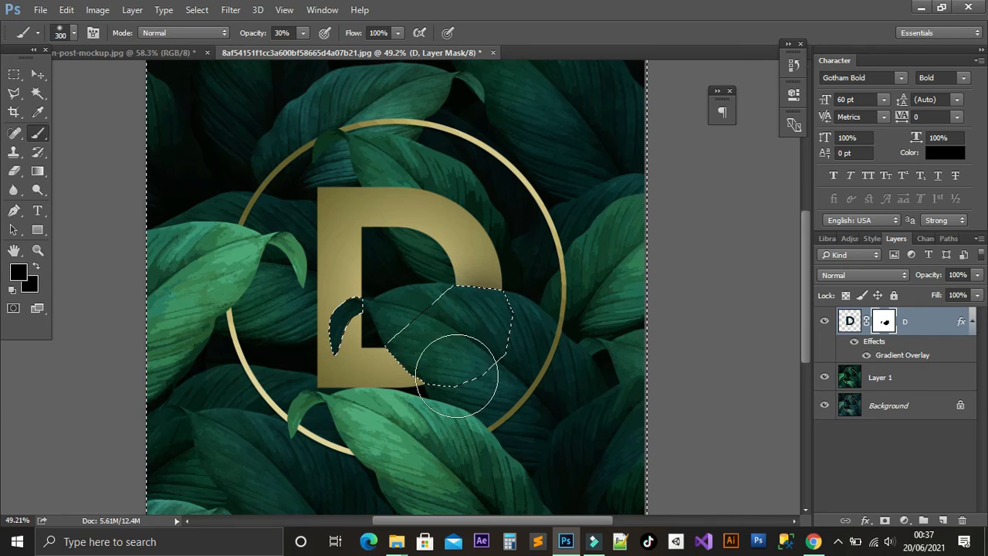
left_click(420, 340)
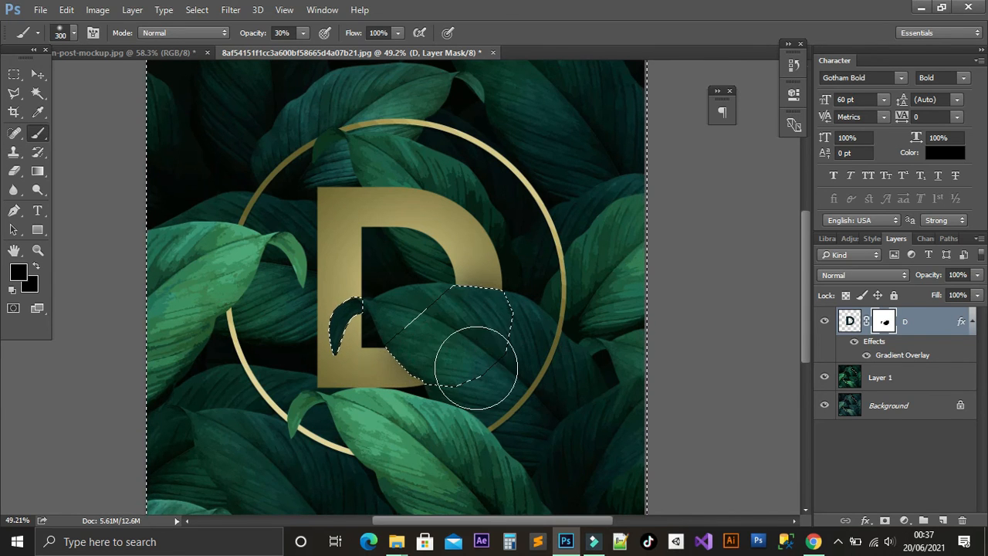
- Reduce the brush size to 250 and clear the selection around the D's masked areas
scroll(367, 318, "up", 1)
key("bracketleft")
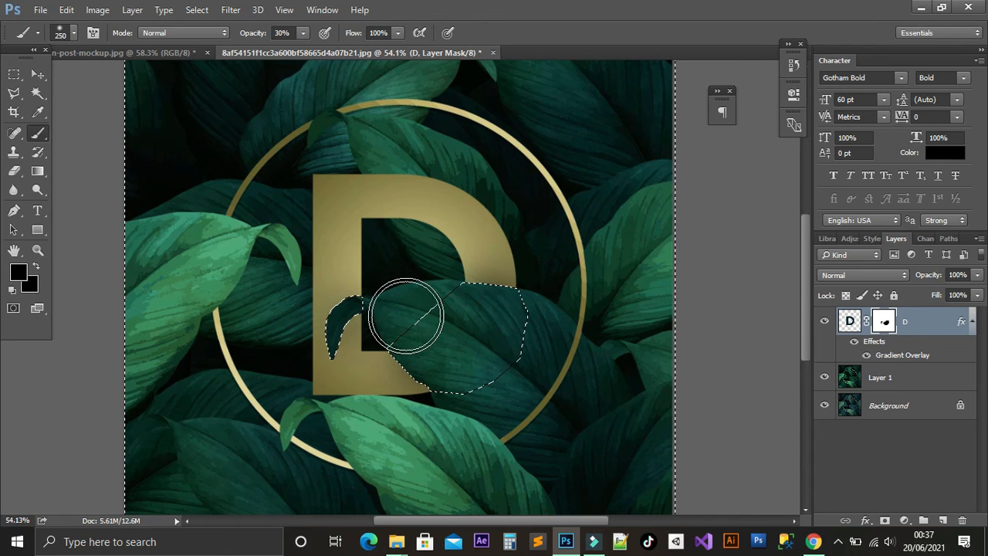
scroll(406, 315, "down", 2)
key("ctrl+d")
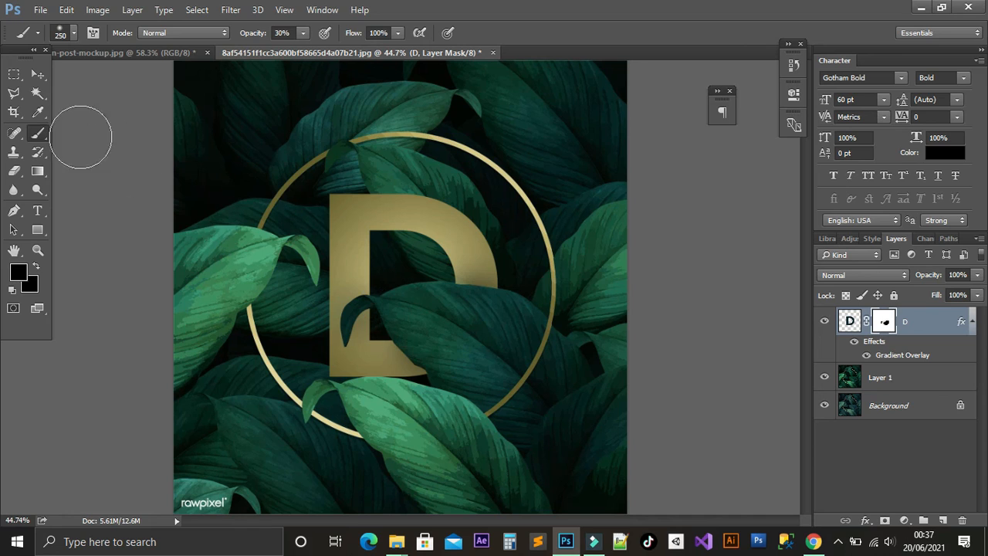
- Switch to the Move tool and add a Drop Shadow effect to the D layer
left_click(37, 74)
left_click(432, 225)
left_click(934, 322)
key("space")
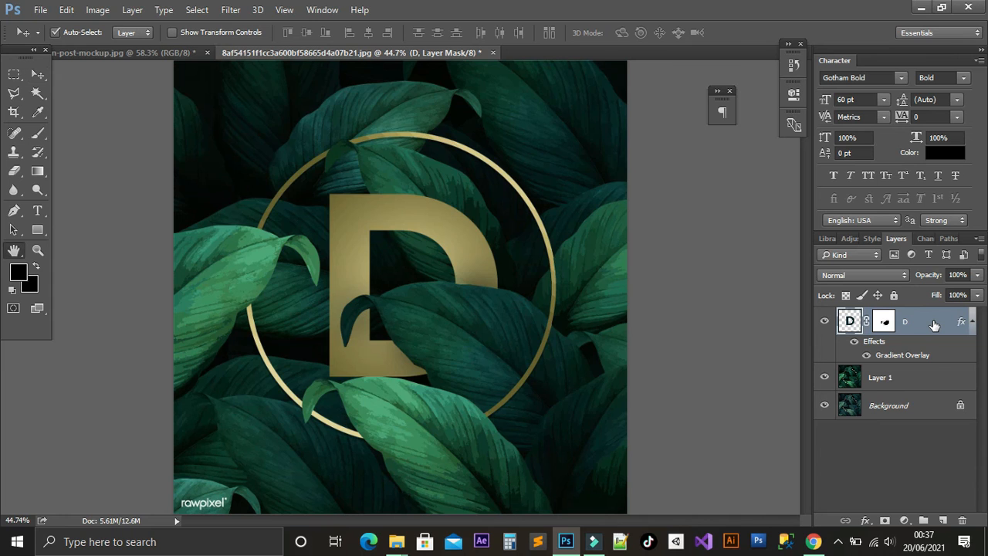
double_click(934, 323)
left_click_drag(510, 62, 867, 153)
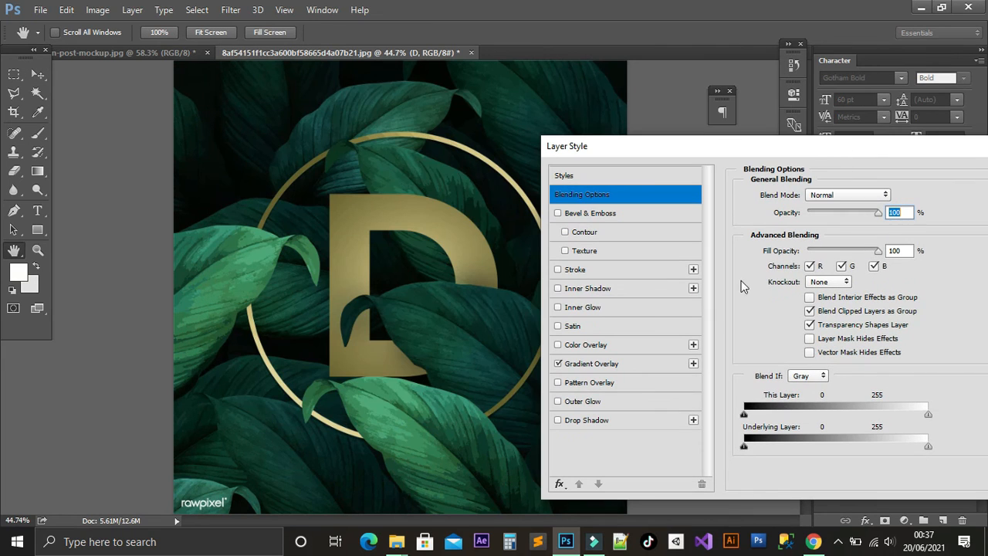
left_click(613, 419)
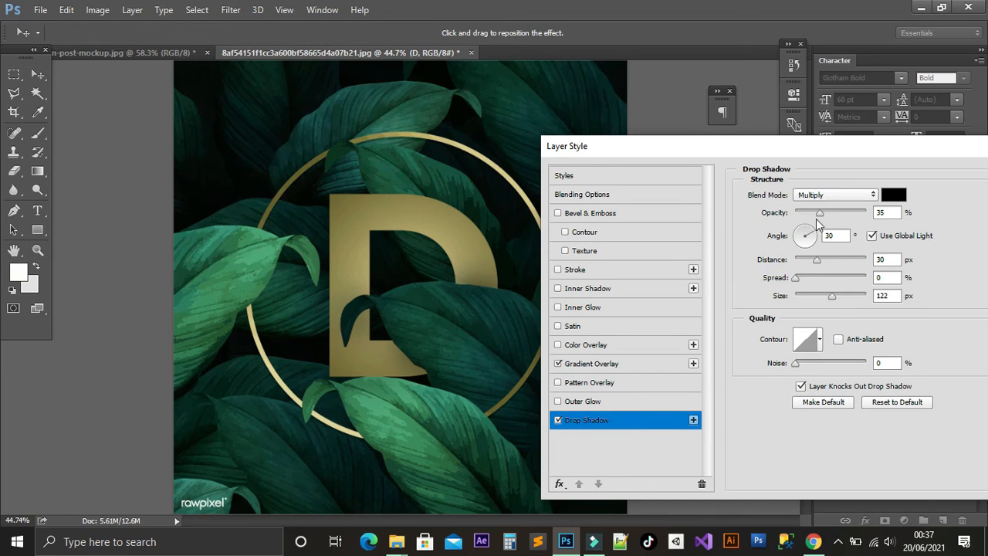
- Set the D's drop shadow to a 170° angle, 63 px distance and 90 px size, and apply the layer style
left_click_drag(772, 132, 854, 136)
left_click_drag(882, 260, 874, 259)
left_click_drag(871, 292, 861, 293)
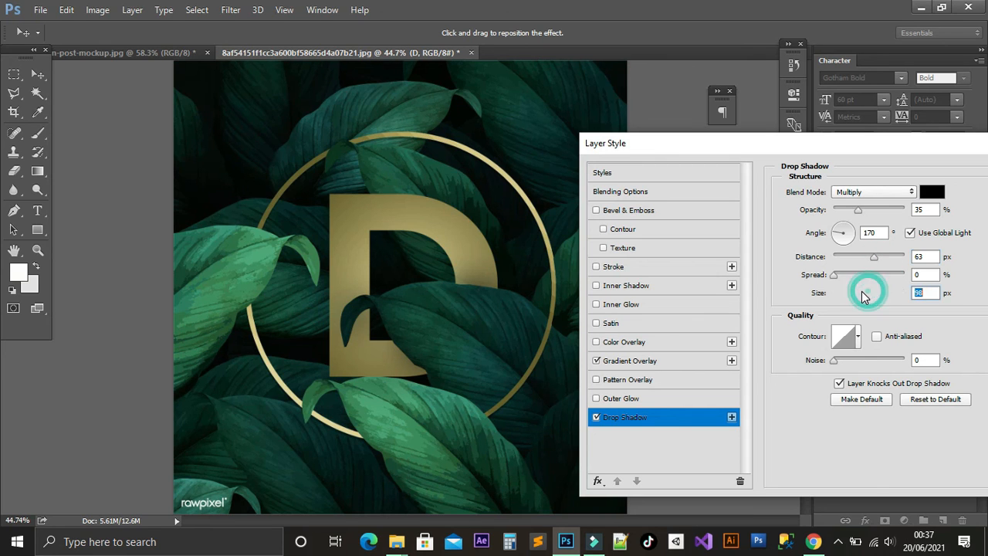
left_click_drag(847, 153, 596, 168)
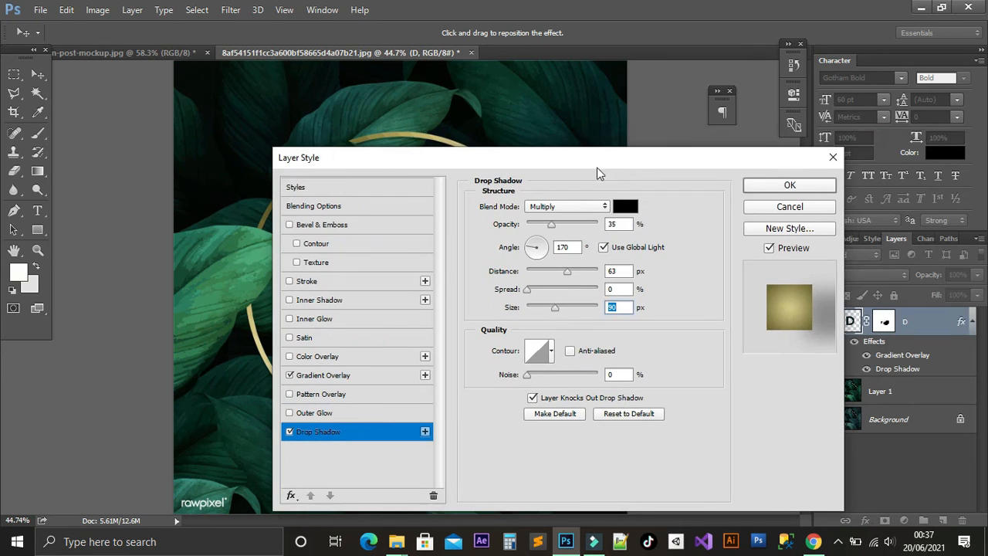
left_click(768, 190)
- Examine the finished composition of the gold D, the ring and the overlapping leaves
scroll(538, 225, "down", 2)
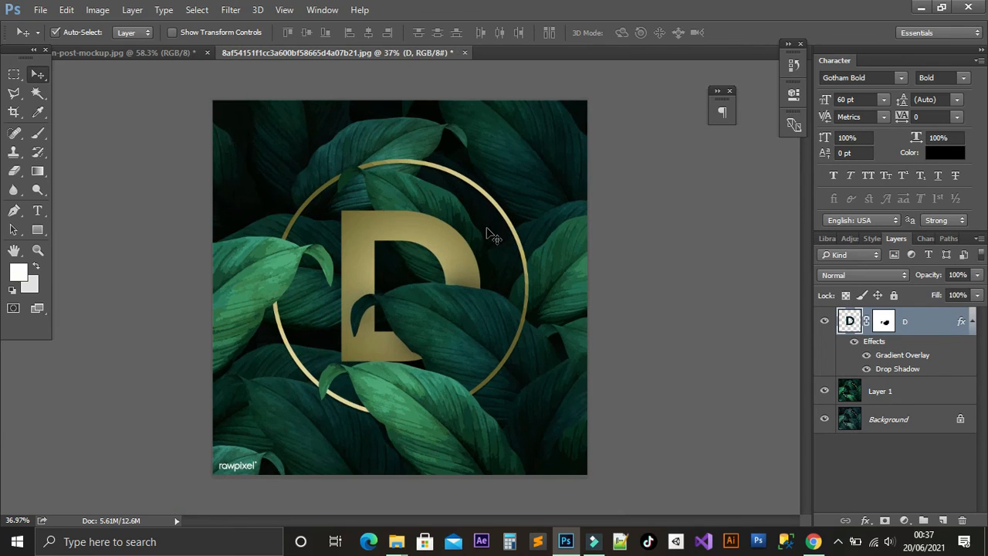
scroll(494, 236, "down", 2)
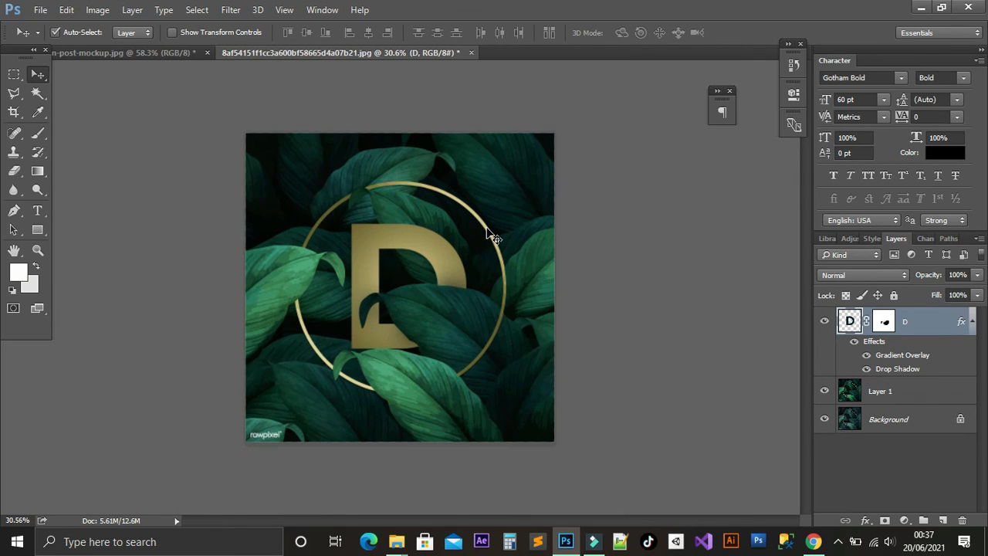
scroll(493, 236, "up", 1)
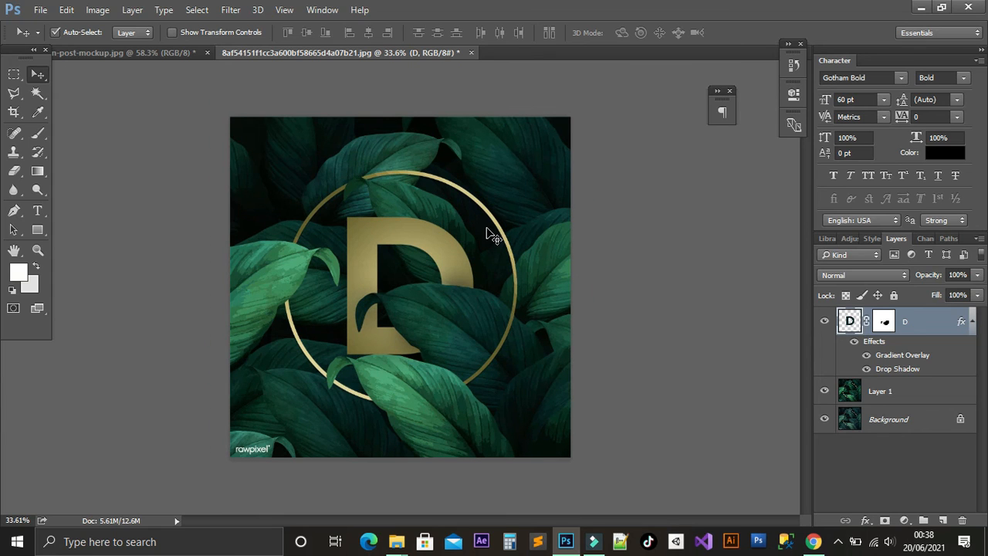
scroll(493, 236, "up", 1)
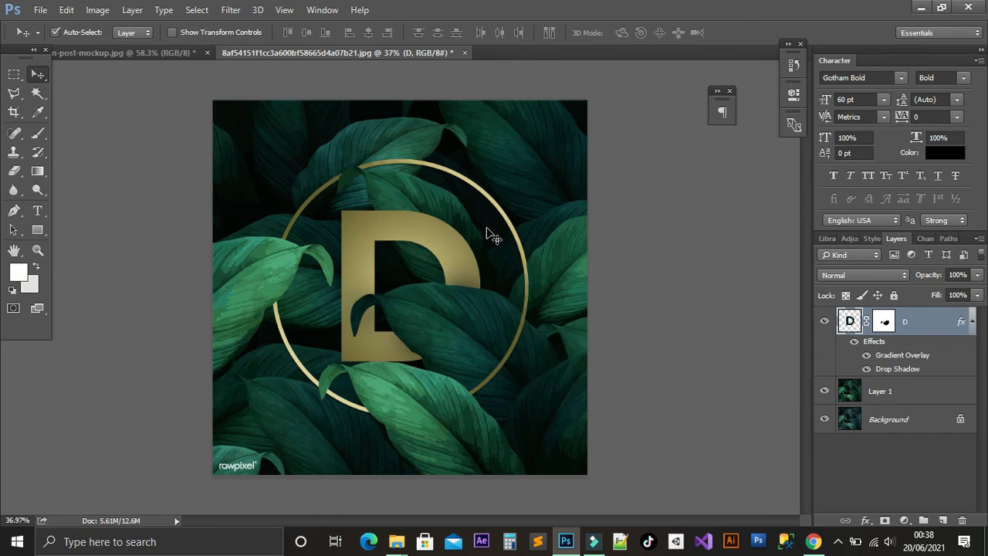
scroll(487, 230, "down", 1)
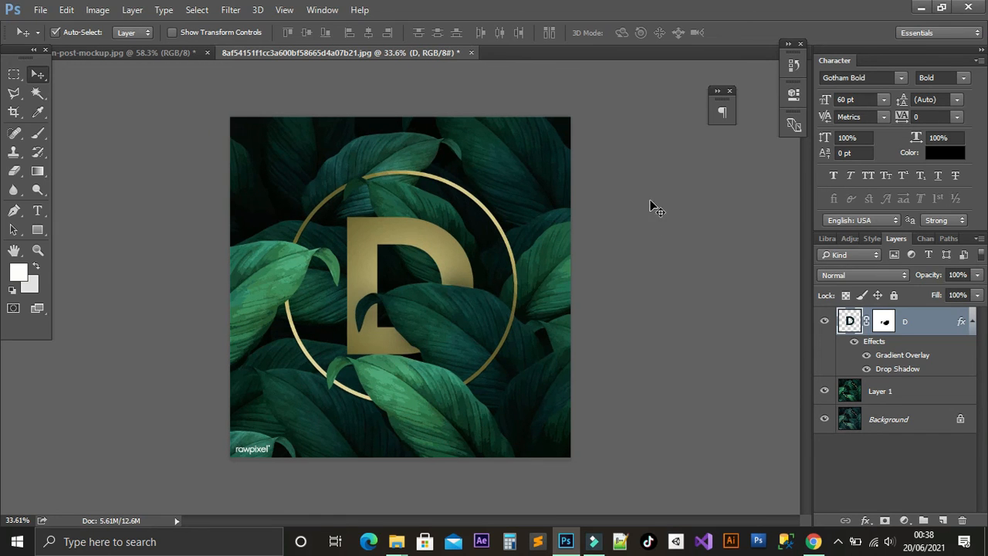
scroll(513, 136, "up", 1)
scroll(513, 136, "down", 1)
scroll(485, 137, "up", 1)
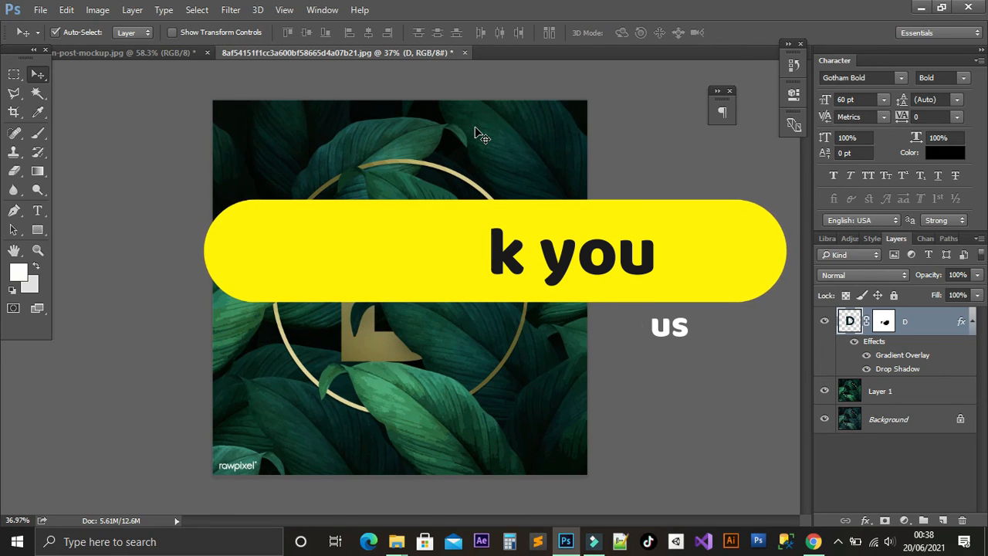
scroll(482, 136, "up", 1)
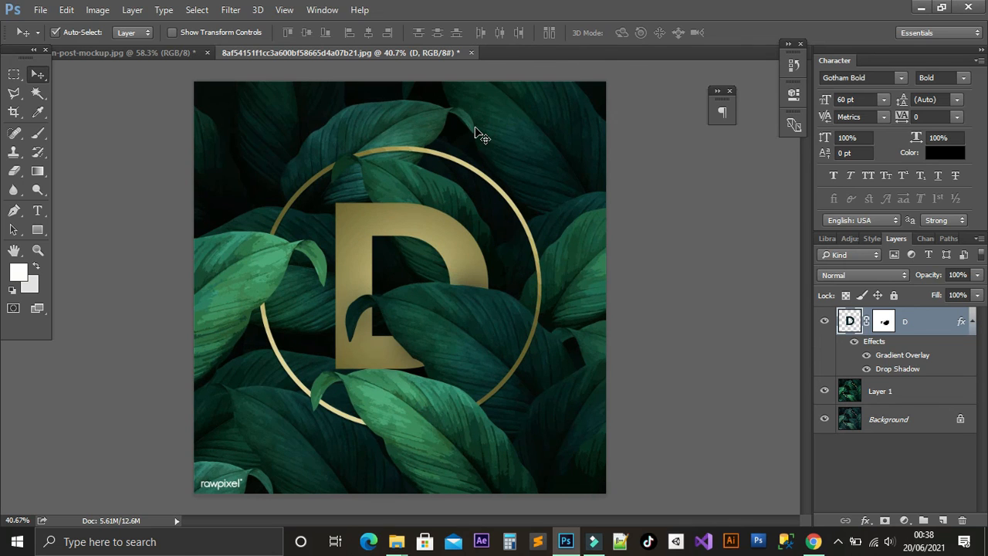